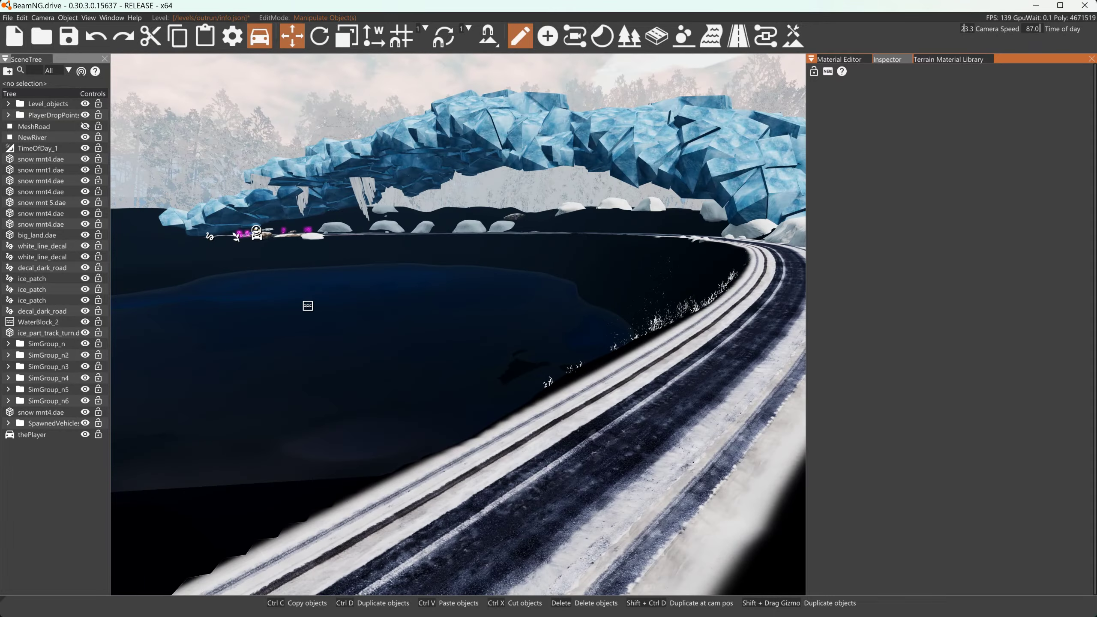
Step: In terrain editing mode, open the terrain material library and upgrade the level's terrain materials
{"action": "left_click", "coordinate": [804, 29]}
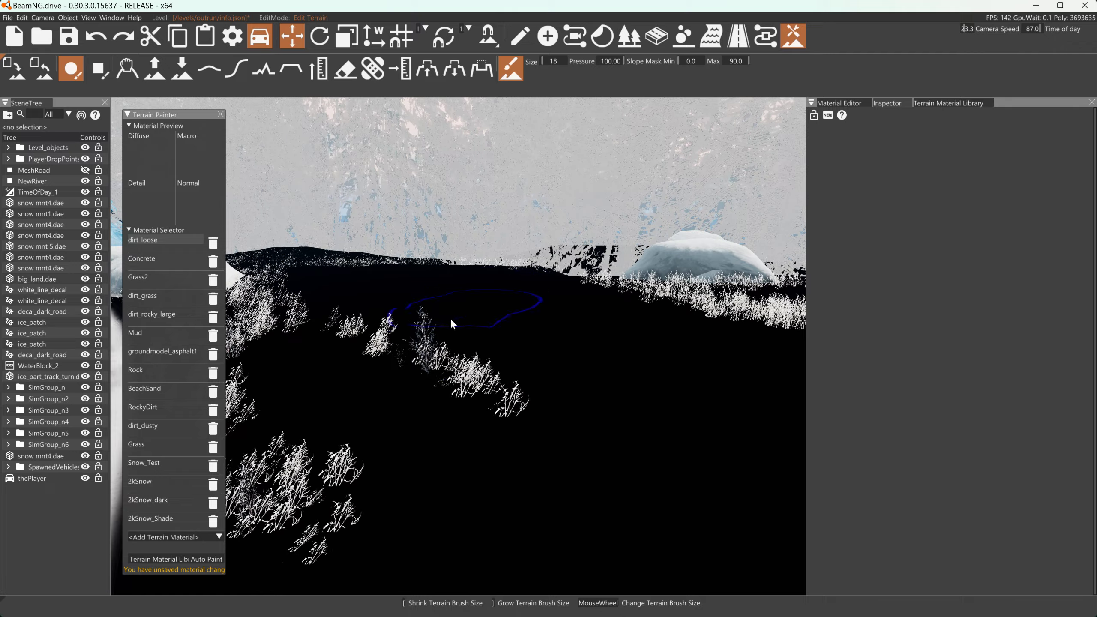
{"action": "left_click", "coordinate": [942, 103]}
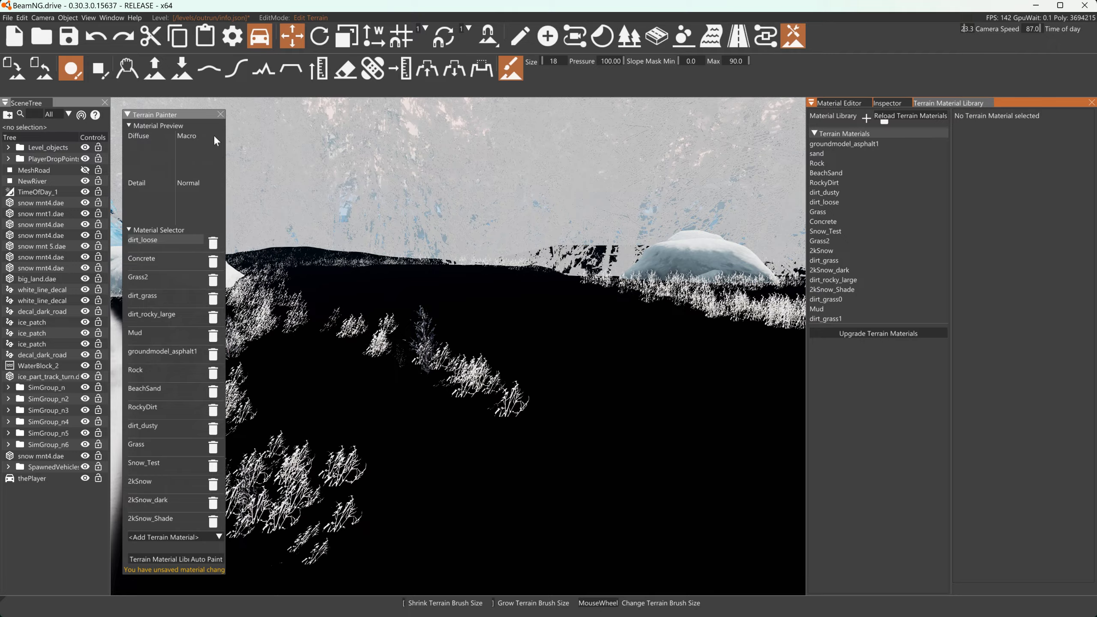
{"action": "left_click", "coordinate": [178, 114]}
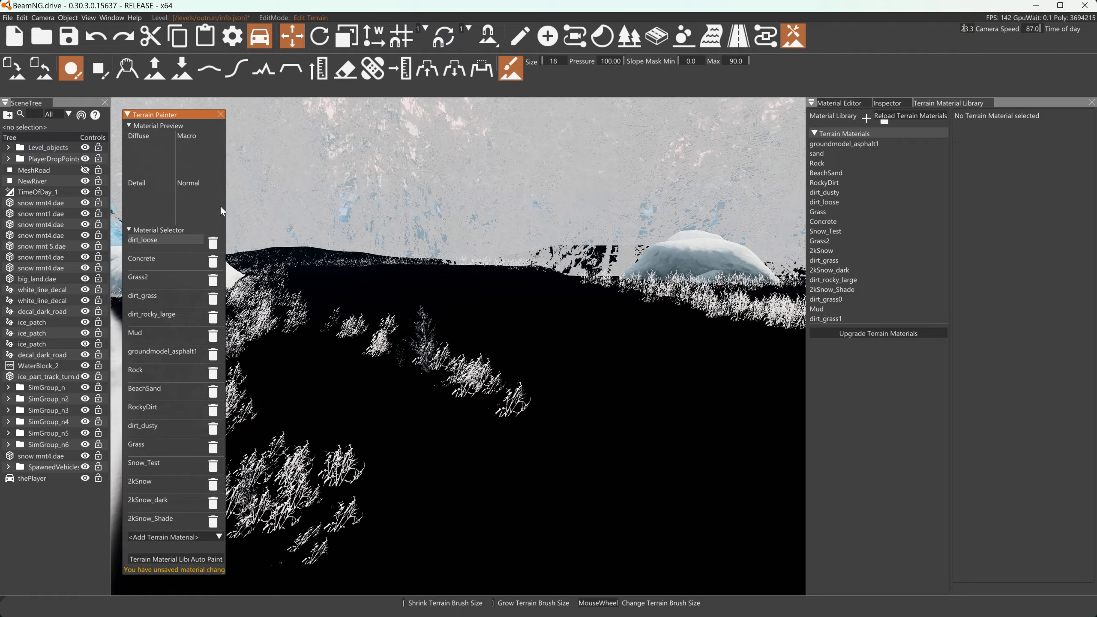
{"action": "left_click", "coordinate": [863, 332]}
{"action": "scroll", "coordinate": [824, 320], "scroll_direction": "down", "scroll_amount": 3}
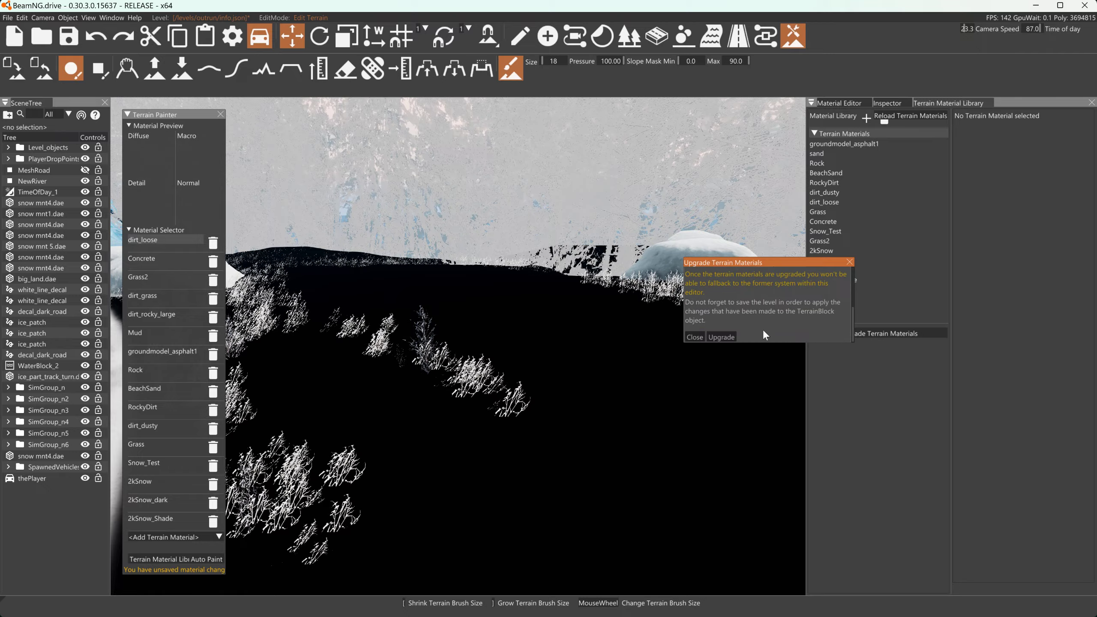
{"action": "left_click", "coordinate": [710, 337]}
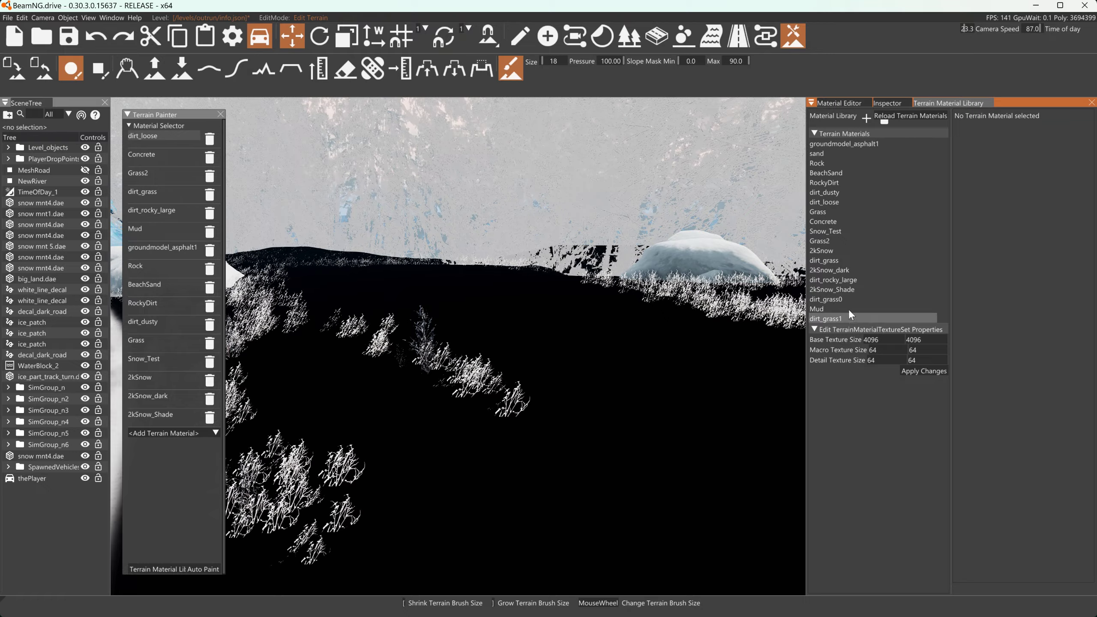
Step: Examine the properties of the groundmodel_asphalt1, dirt_loose, Snow_Test, Grass2 and dirt_grass1 terrain materials
{"action": "left_click", "coordinate": [840, 145]}
{"action": "left_click", "coordinate": [825, 201]}
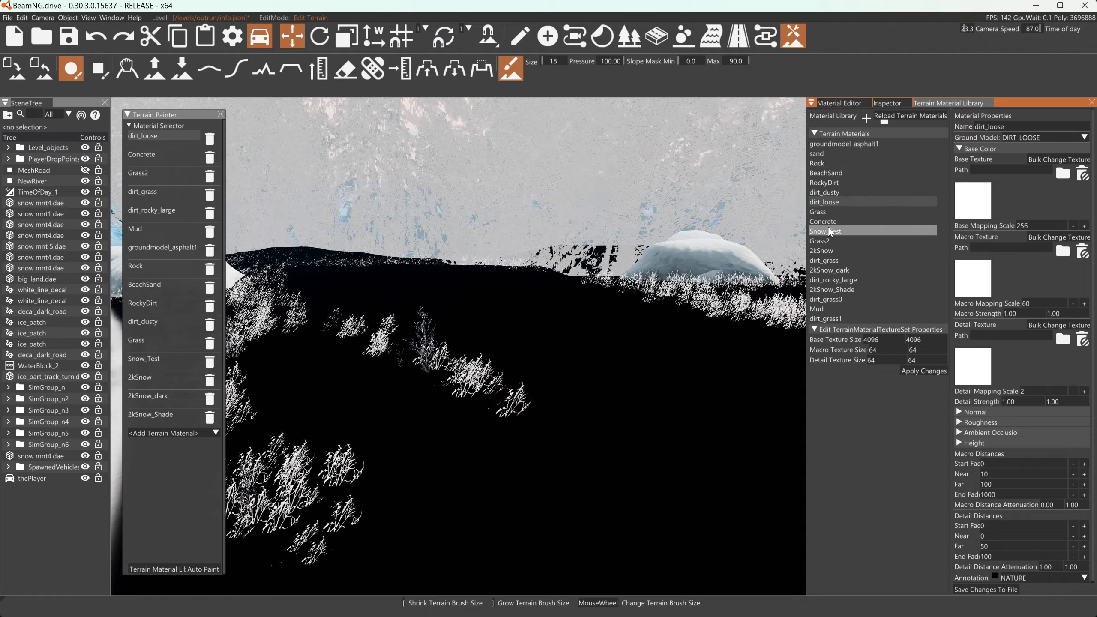
{"action": "left_click", "coordinate": [828, 231]}
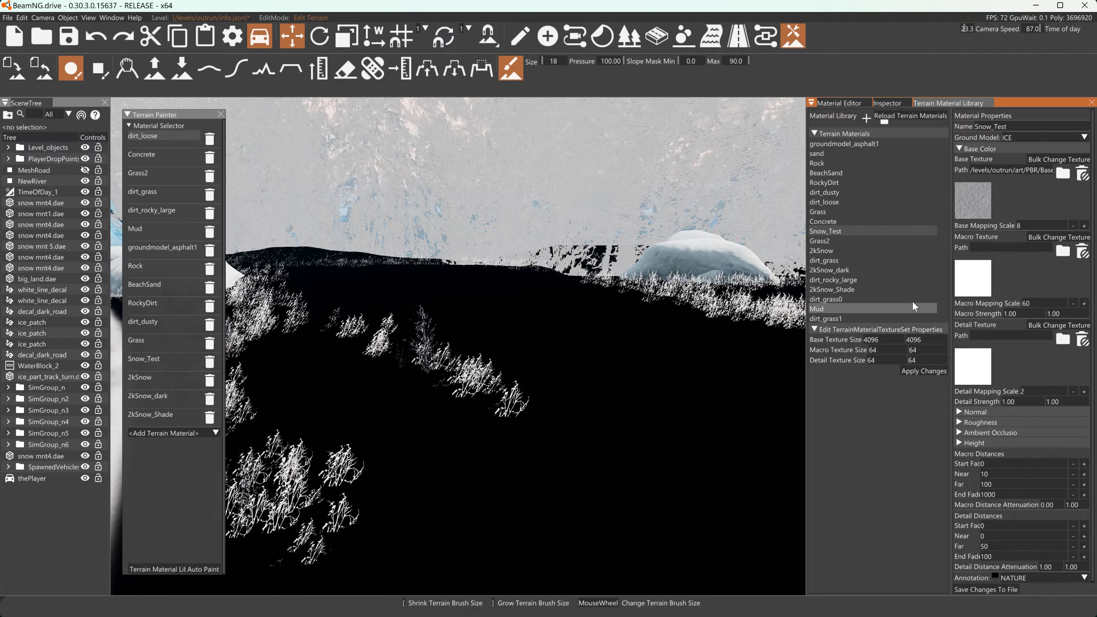
{"action": "left_click", "coordinate": [830, 241]}
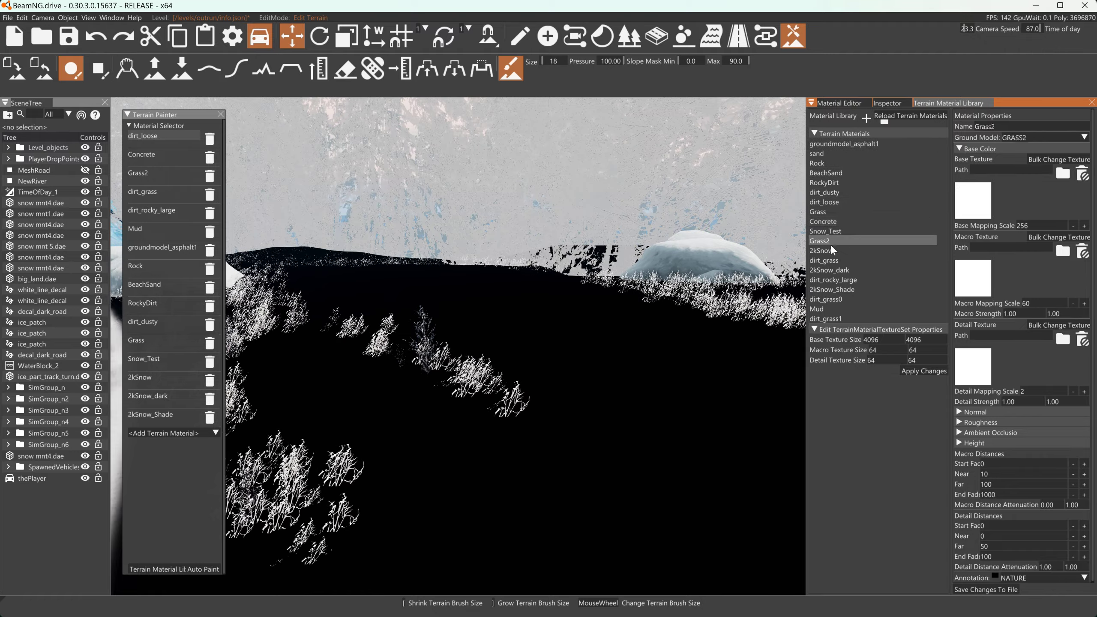
{"action": "left_click", "coordinate": [830, 318]}
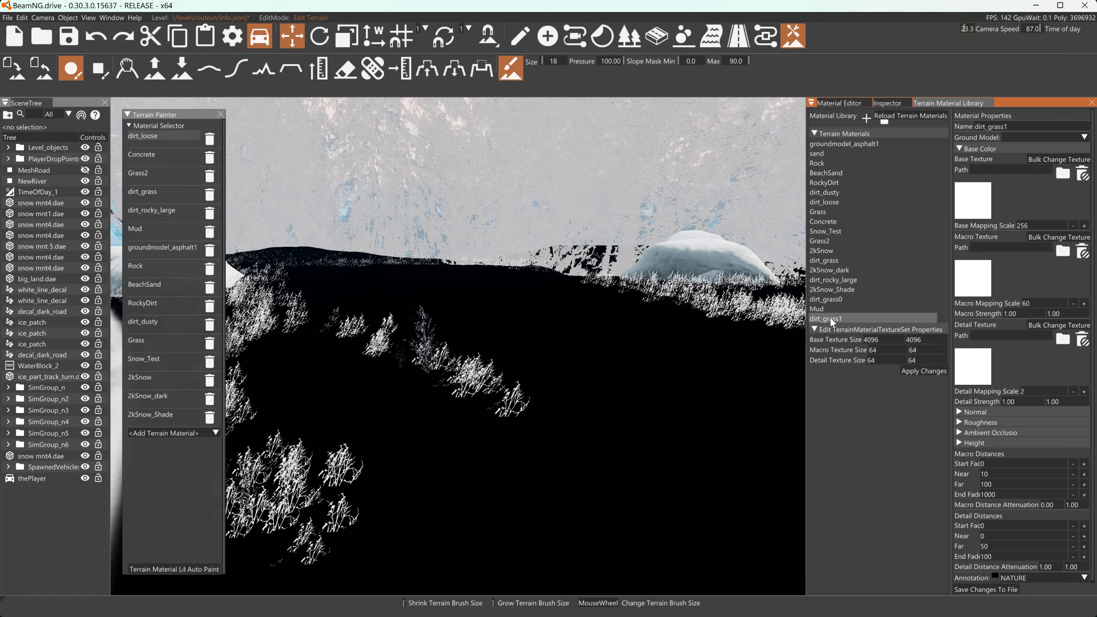
Step: Delete the groundmodel_asphalt1, sand, Rock, BeachSand and RockyDirt materials from the terrain material library
{"action": "left_click", "coordinate": [835, 144]}
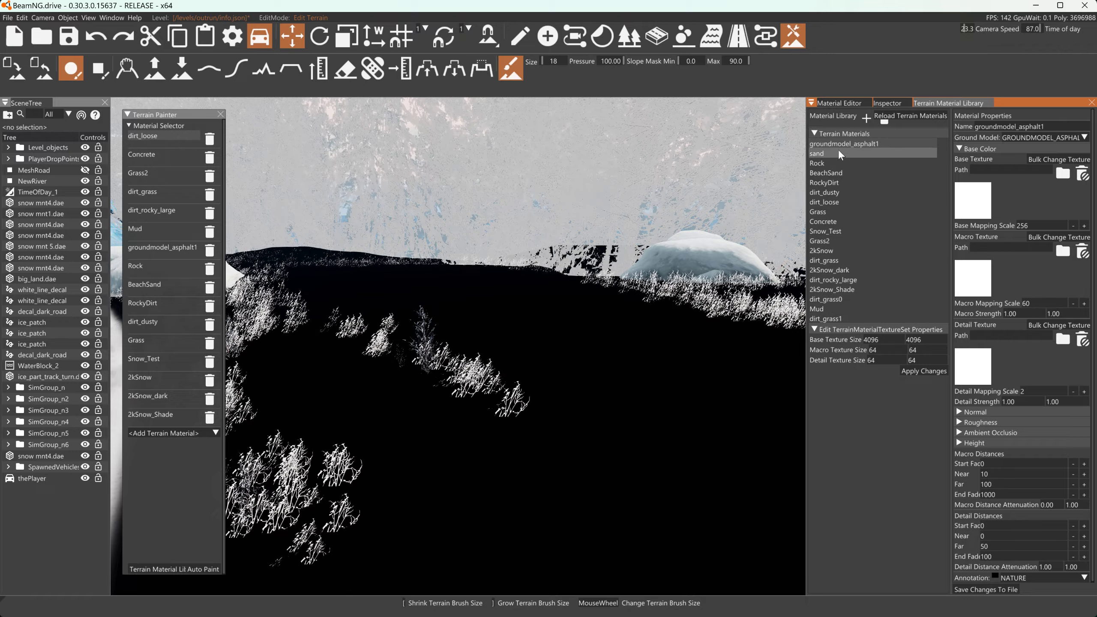
{"action": "left_click", "coordinate": [884, 122]}
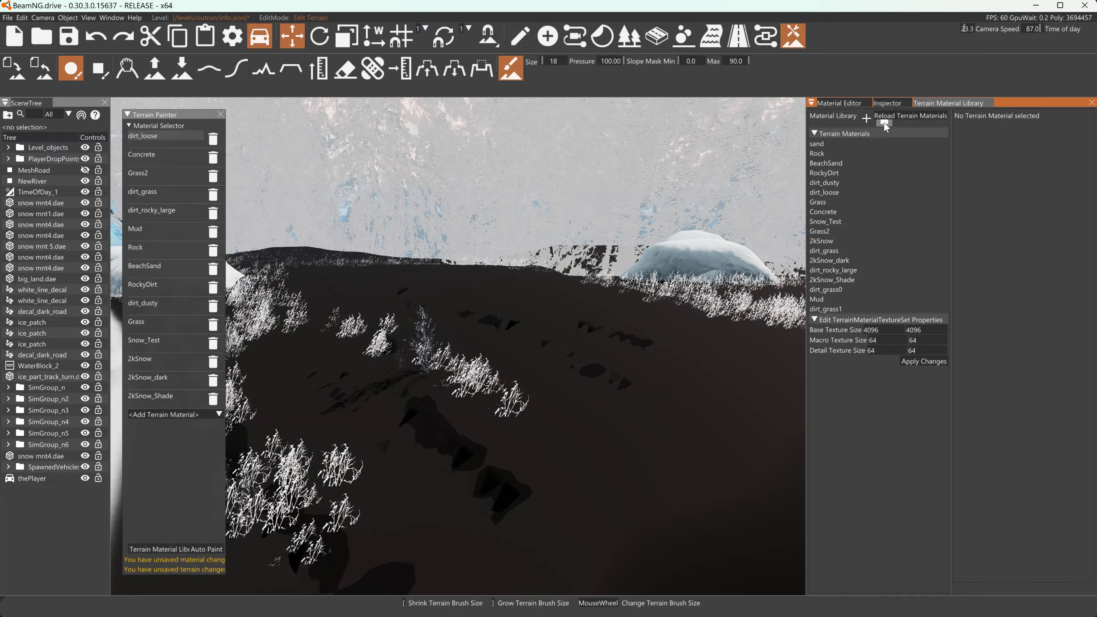
{"action": "left_click", "coordinate": [835, 143]}
{"action": "left_click", "coordinate": [883, 122]}
{"action": "left_click", "coordinate": [859, 144]}
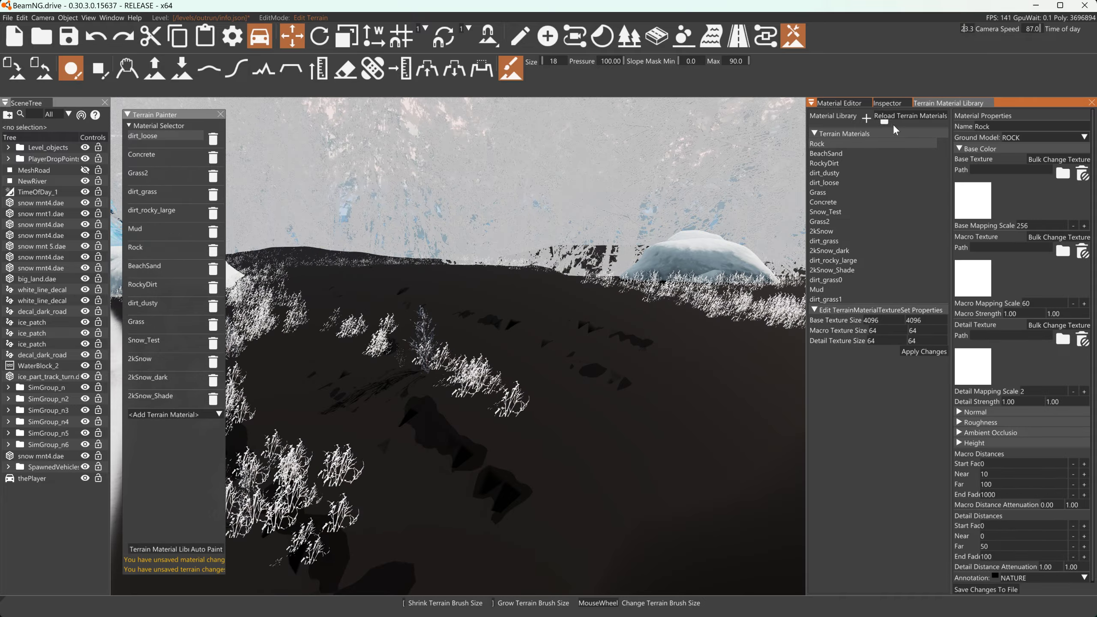
{"action": "left_click", "coordinate": [884, 122]}
{"action": "left_click", "coordinate": [834, 143]}
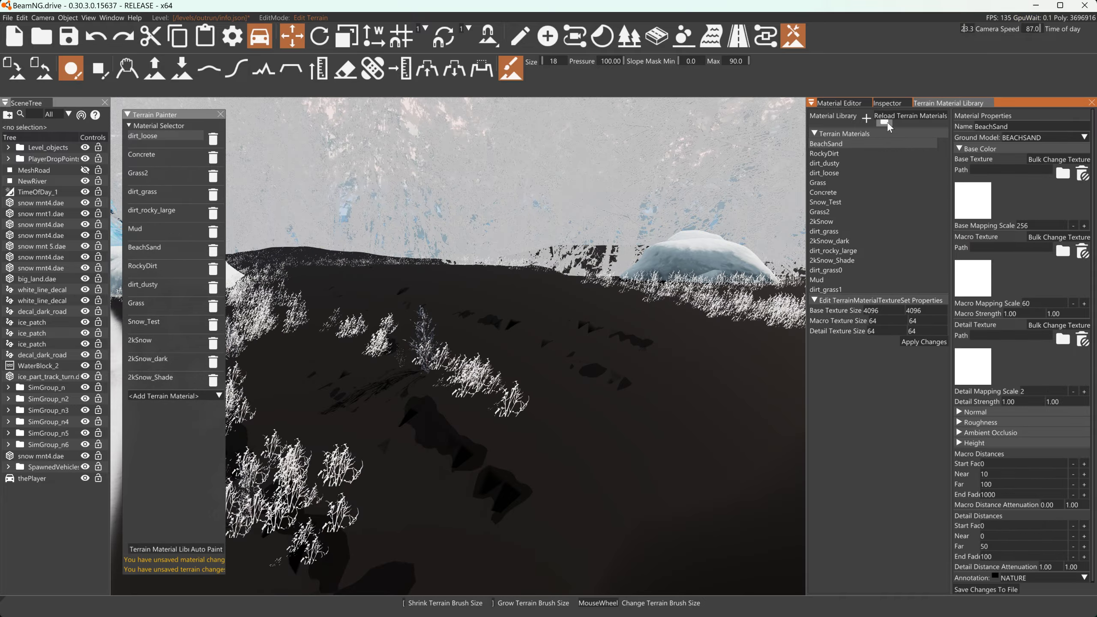
{"action": "left_click", "coordinate": [887, 122]}
{"action": "left_click", "coordinate": [834, 143]}
{"action": "left_click", "coordinate": [883, 122]}
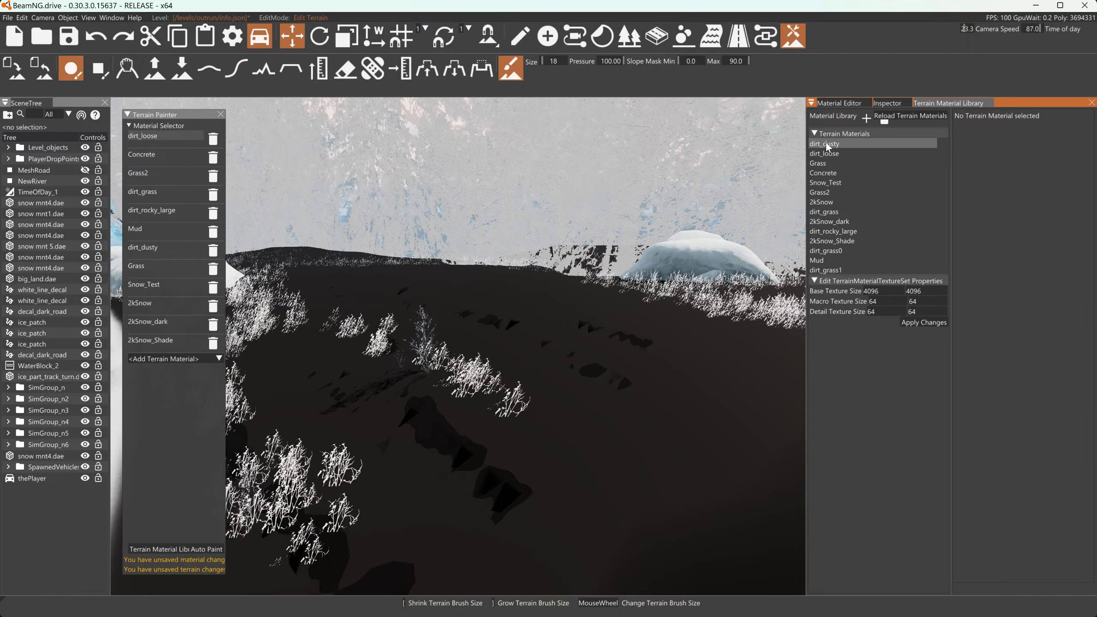
Step: Delete the dirt_dusty, dirt_loose, Grass and Concrete materials from the terrain material library
{"action": "left_click", "coordinate": [825, 143]}
{"action": "left_click", "coordinate": [879, 122]}
{"action": "left_click", "coordinate": [831, 144]}
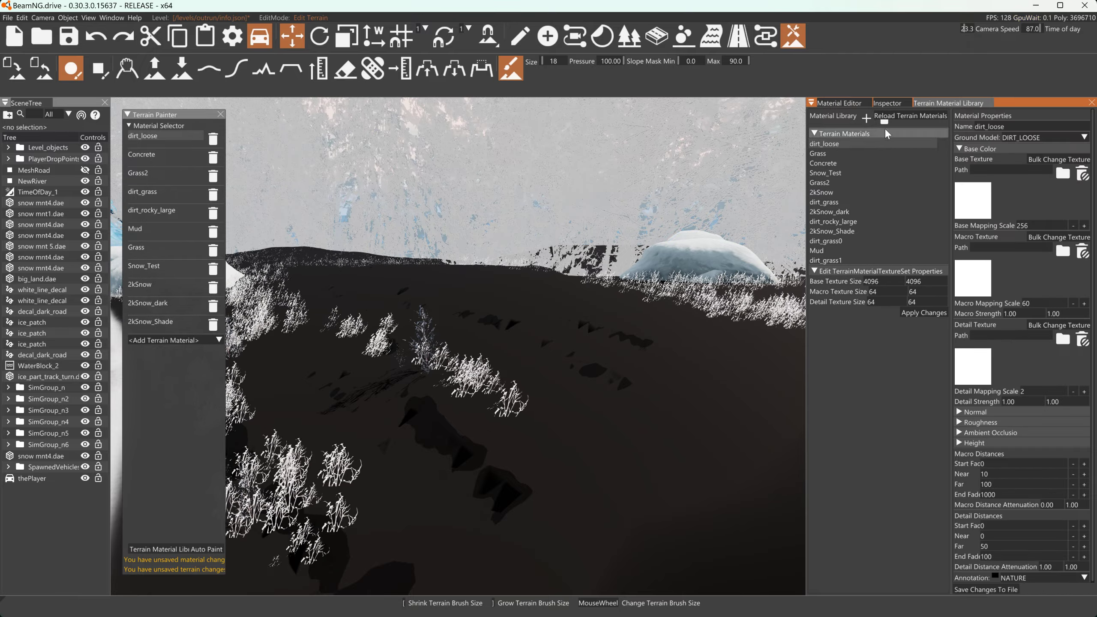
{"action": "left_click", "coordinate": [883, 122]}
{"action": "left_click", "coordinate": [834, 144]}
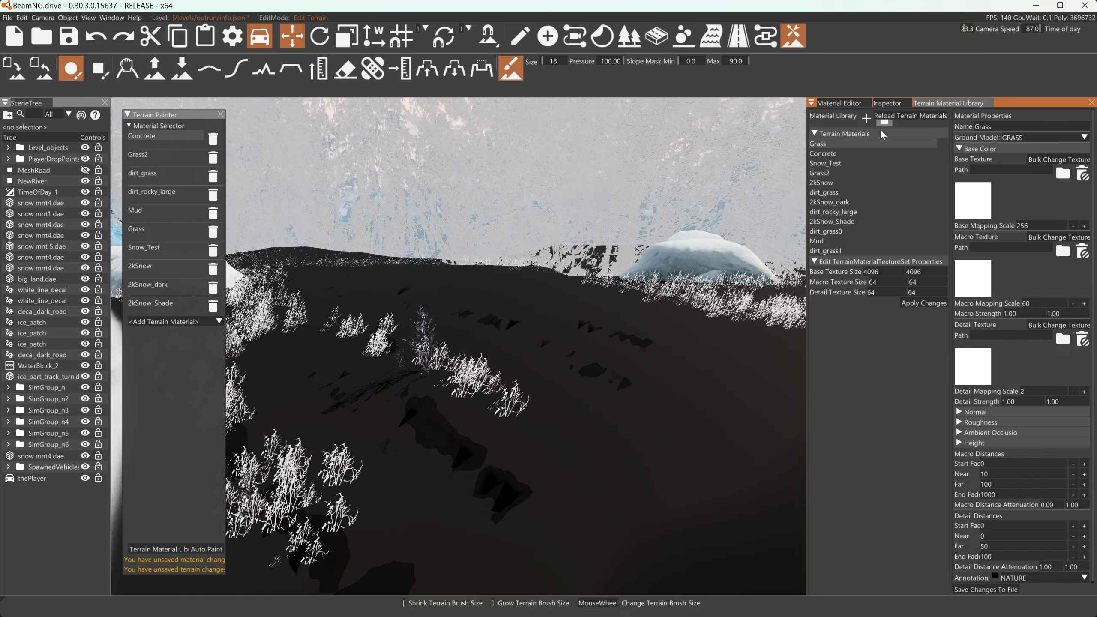
{"action": "left_click", "coordinate": [883, 122]}
{"action": "left_click", "coordinate": [826, 143]}
{"action": "left_click", "coordinate": [883, 122]}
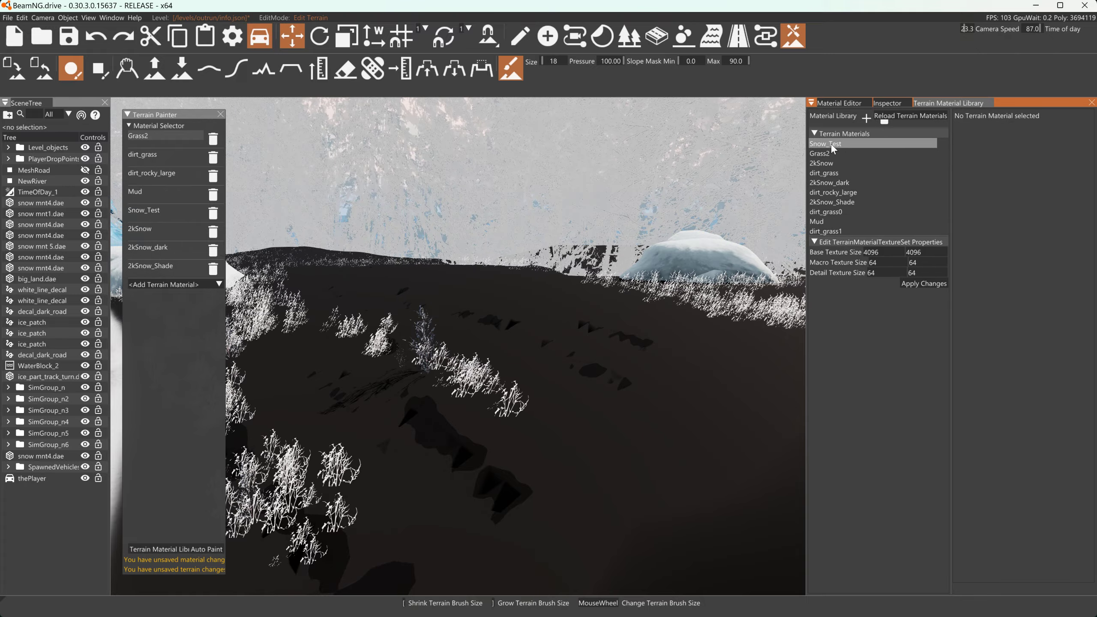
Step: Delete the Grass2, 2kSnow and dirt_grass terrain materials, keeping Snow_Test in the library
{"action": "left_click", "coordinate": [838, 153]}
{"action": "left_click", "coordinate": [882, 123]}
{"action": "left_click", "coordinate": [833, 152]}
{"action": "left_click", "coordinate": [886, 121]}
{"action": "left_click", "coordinate": [838, 153]}
{"action": "left_click", "coordinate": [884, 122]}
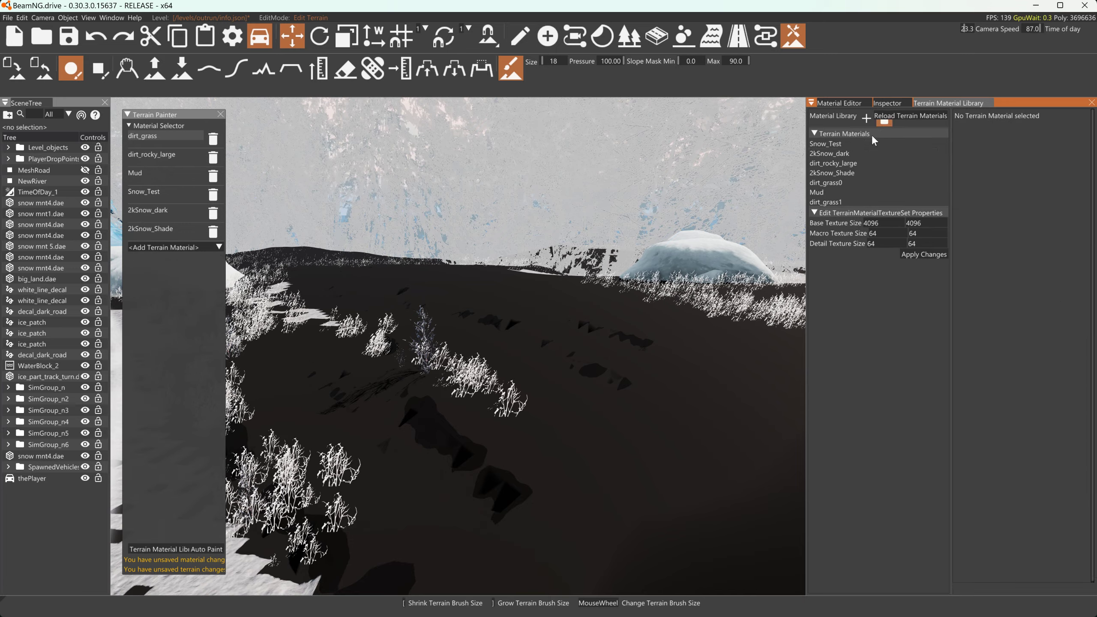
Step: Delete the 2kSnow_dark, dirt_rocky_large and 2kSnow_Shade materials from the terrain material library
{"action": "left_click", "coordinate": [836, 151]}
{"action": "left_click", "coordinate": [881, 123]}
{"action": "left_click", "coordinate": [829, 153]}
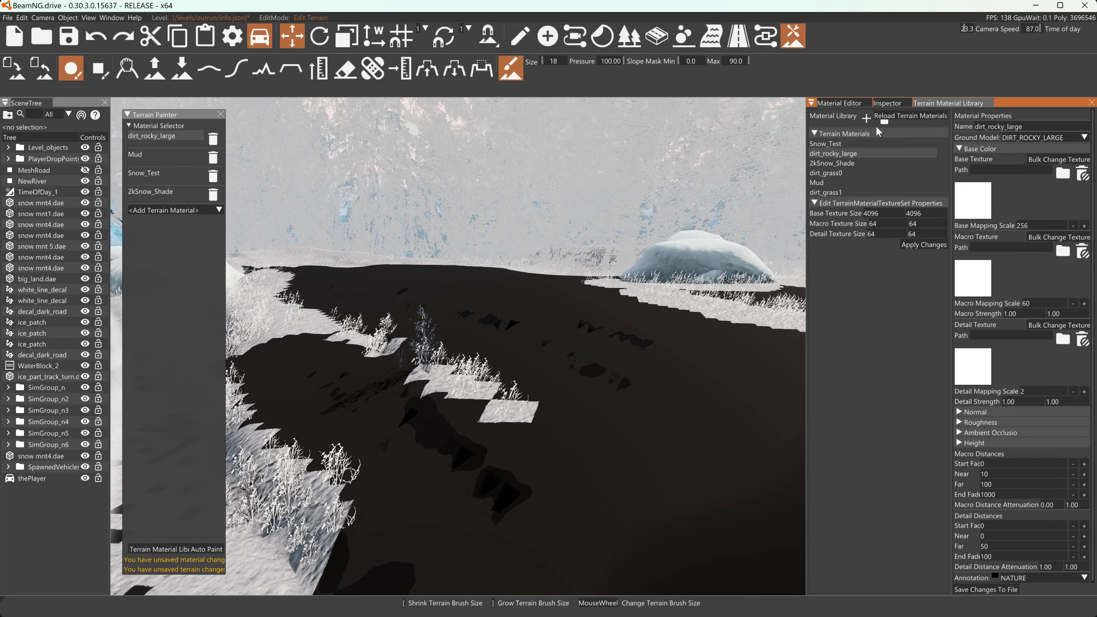
{"action": "left_click", "coordinate": [882, 122]}
{"action": "left_click", "coordinate": [831, 152]}
{"action": "left_click", "coordinate": [883, 123]}
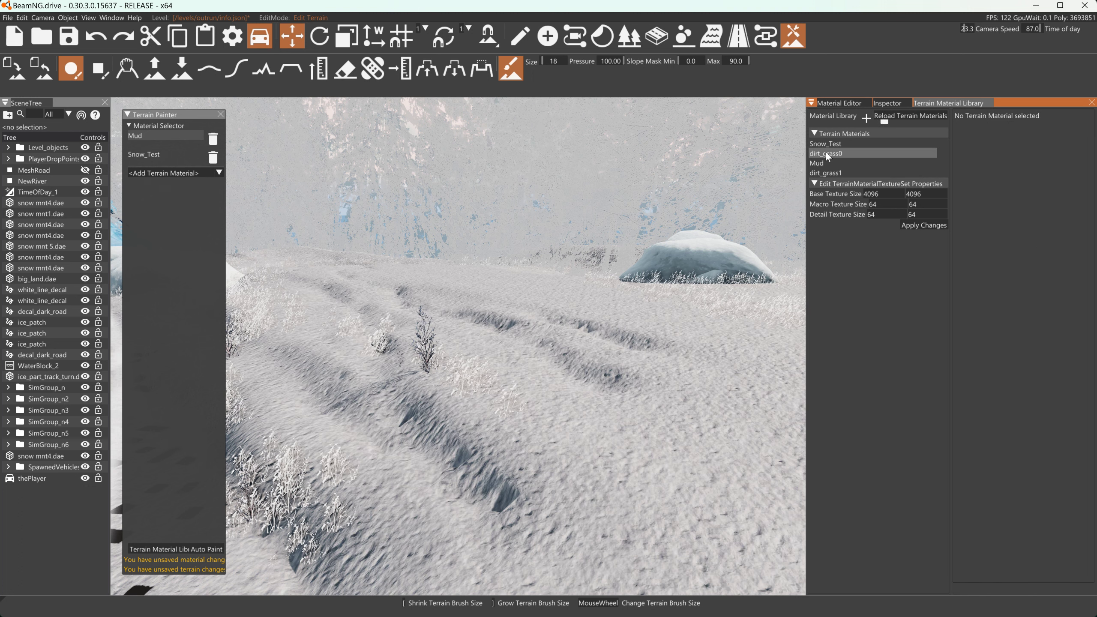
Step: Delete the dirt_grass0, Mud and dirt_grass1 materials so that only Snow_Test is left in the library
{"action": "left_click", "coordinate": [825, 152]}
{"action": "left_click", "coordinate": [839, 145]}
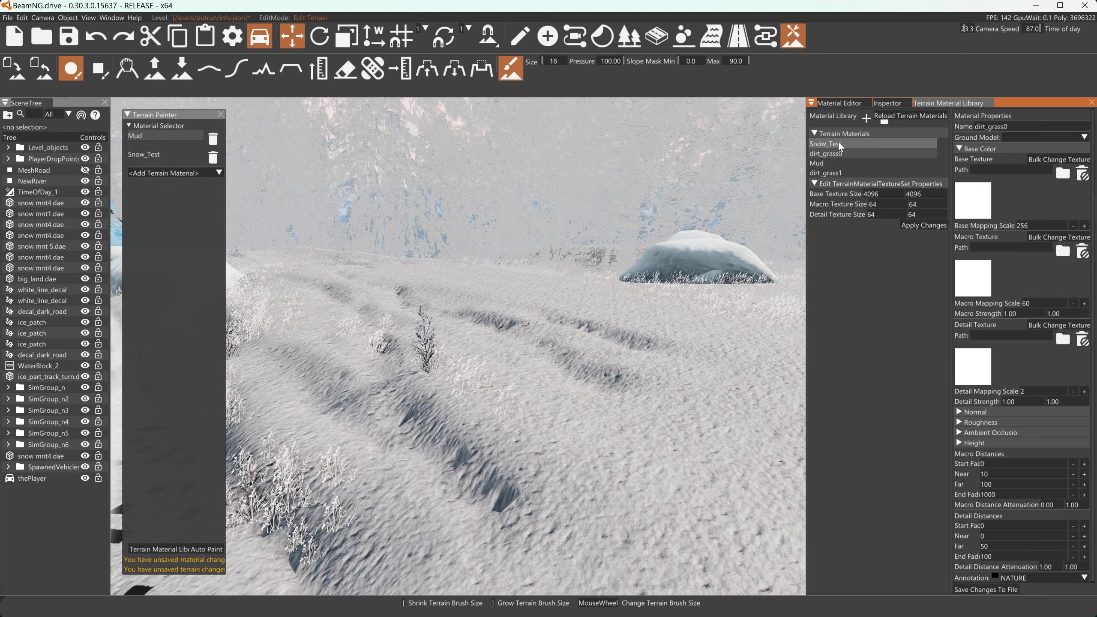
{"action": "left_click", "coordinate": [882, 123]}
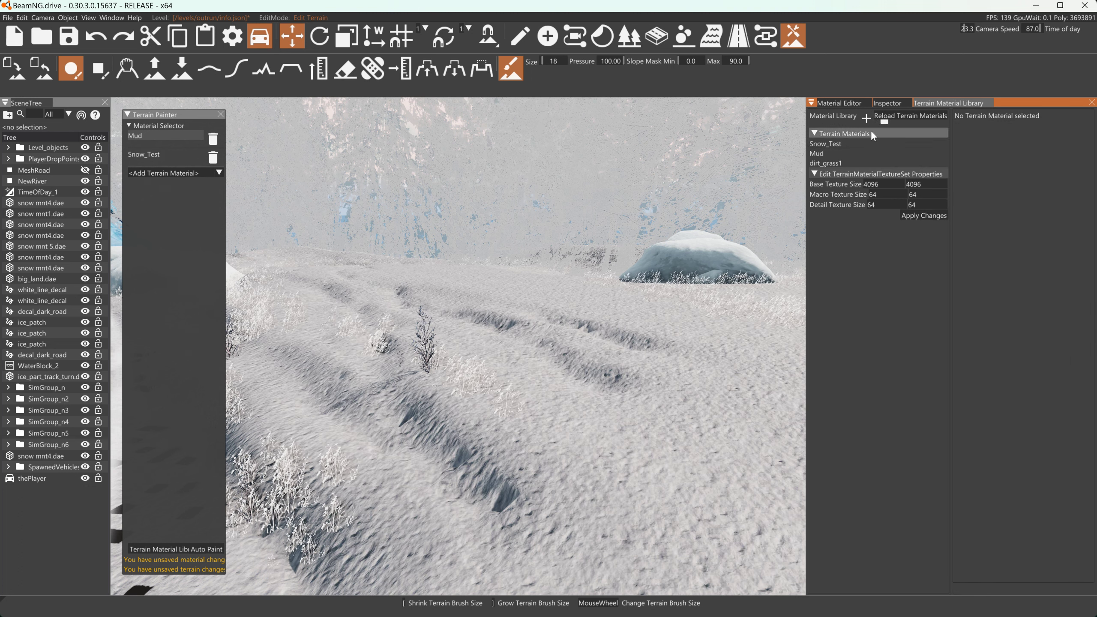
{"action": "left_click", "coordinate": [885, 123]}
{"action": "left_click", "coordinate": [842, 152]}
{"action": "left_click", "coordinate": [884, 121]}
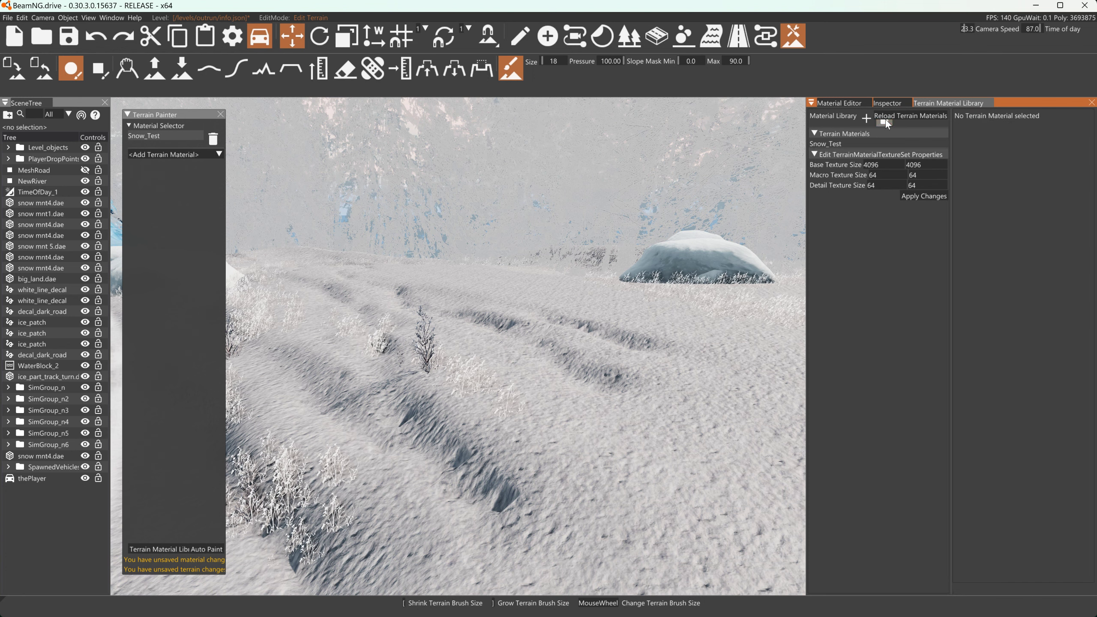
Step: Select the Snow_Test material and expand its Normal, Roughness, Ambient Occlusion and Height texture settings
{"action": "right_click_drag", "start_coordinate": [781, 206], "coordinate": [622, 280]}
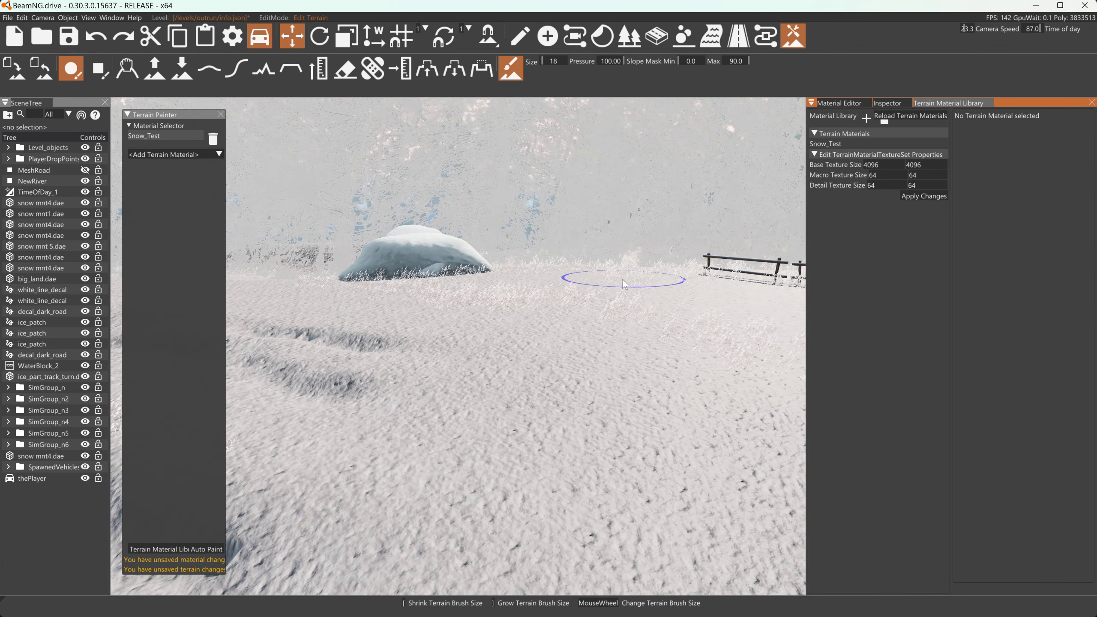
{"action": "left_click", "coordinate": [855, 142]}
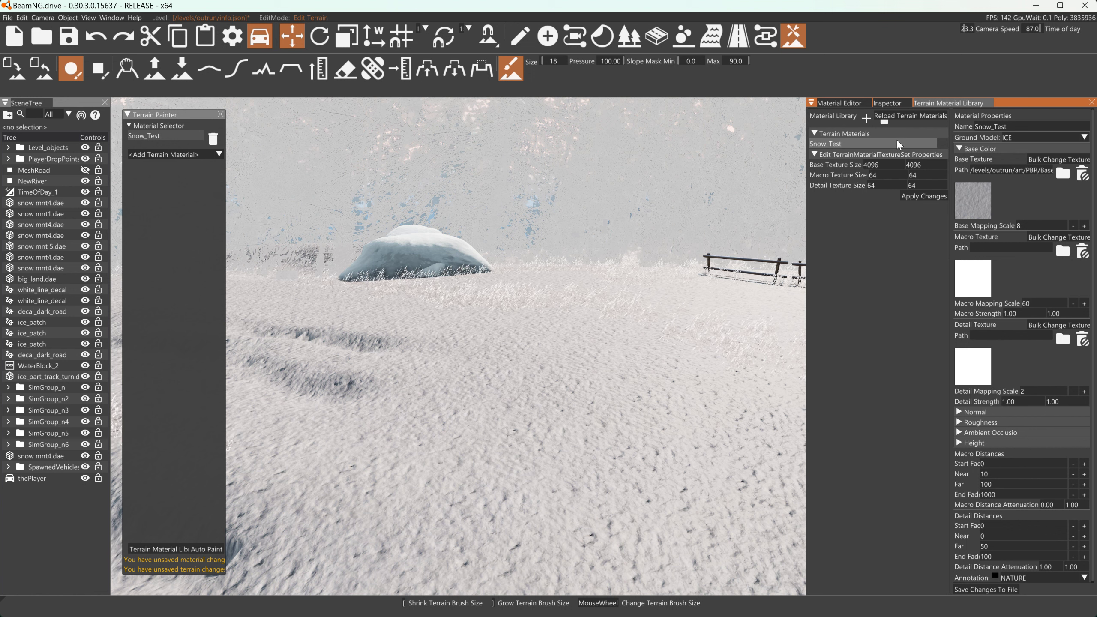
{"action": "left_click", "coordinate": [958, 149]}
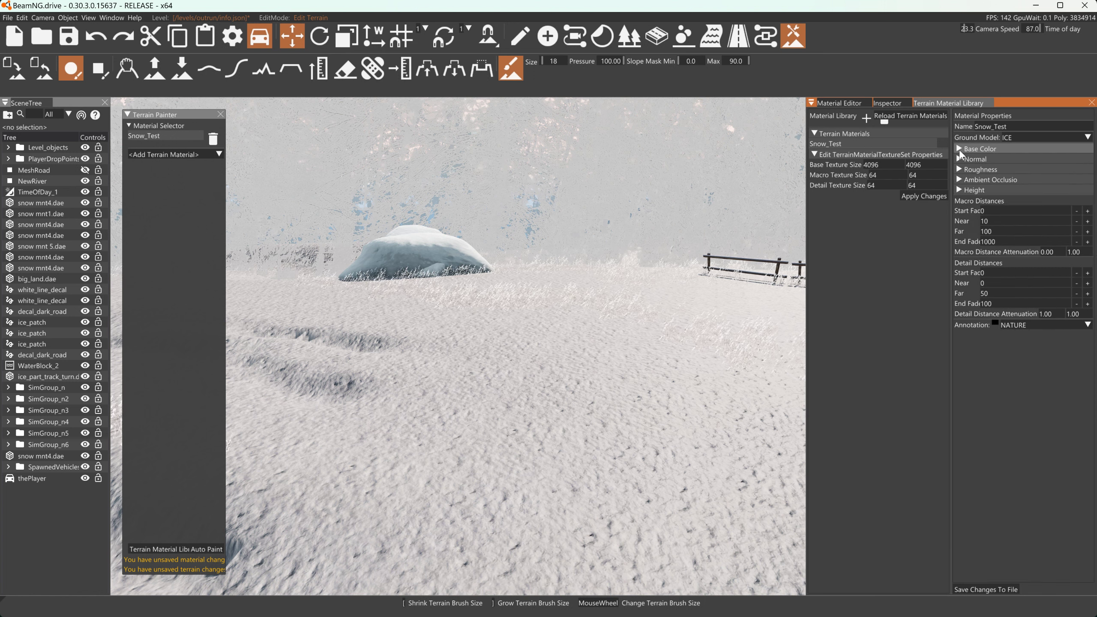
{"action": "left_click", "coordinate": [960, 152]}
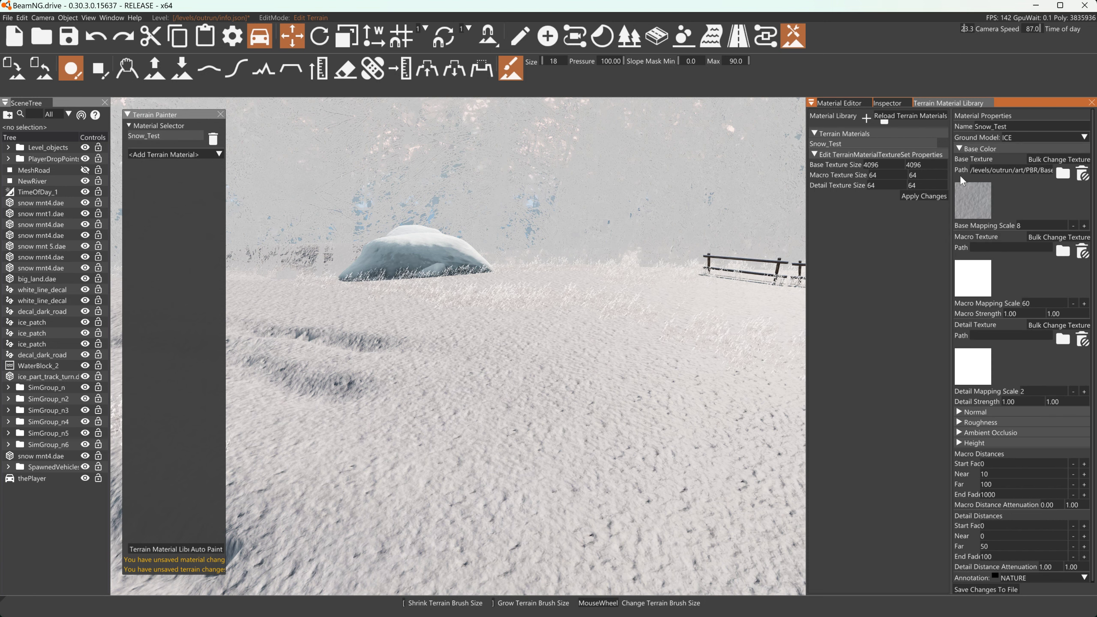
{"action": "left_click", "coordinate": [975, 413]}
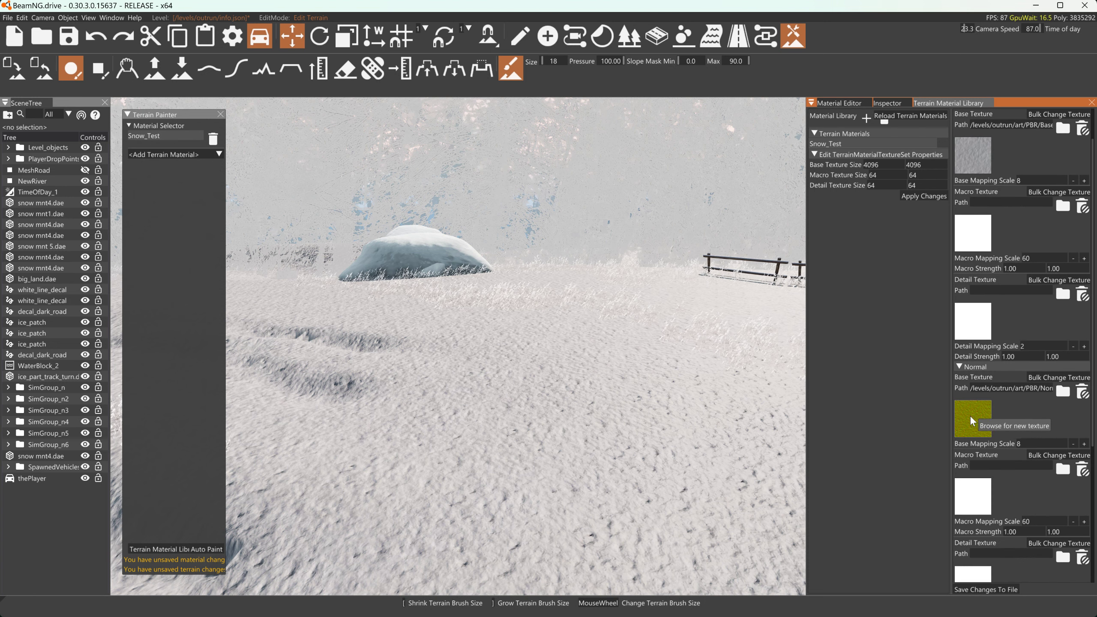
{"action": "scroll", "coordinate": [975, 306], "scroll_direction": "down", "scroll_amount": 6}
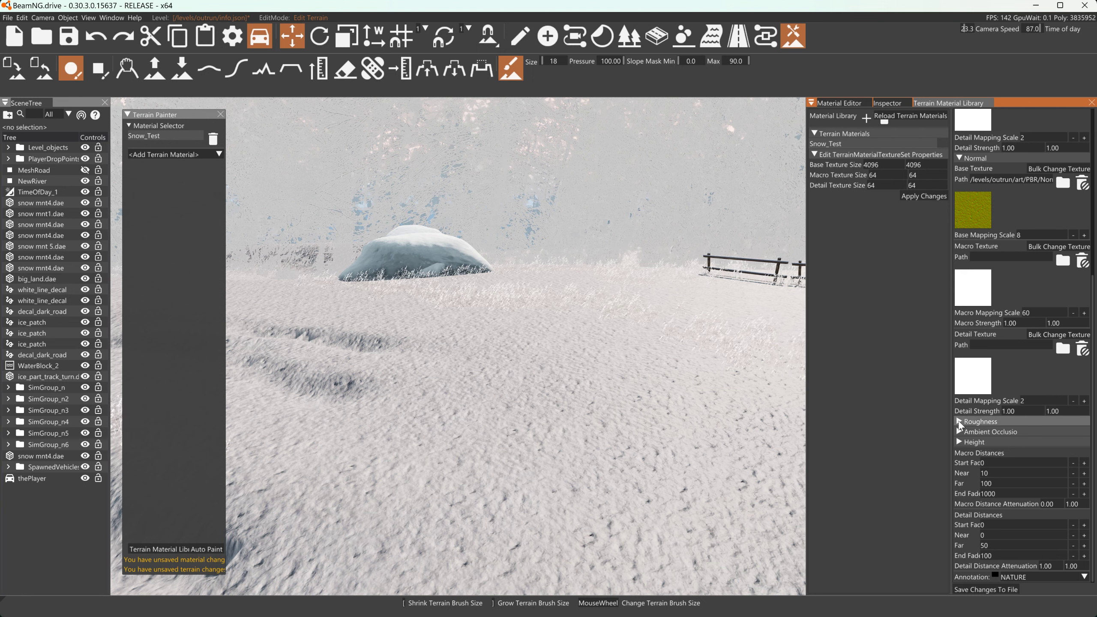
{"action": "left_click", "coordinate": [958, 421]}
{"action": "scroll", "coordinate": [1004, 459], "scroll_direction": "down", "scroll_amount": 6}
{"action": "left_click", "coordinate": [961, 439]}
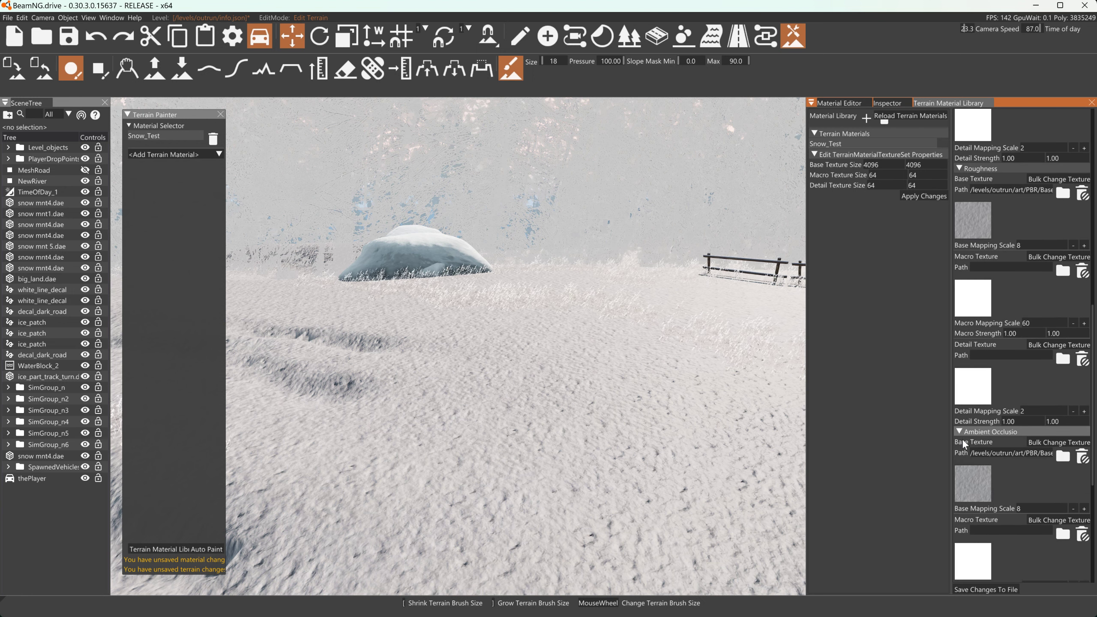
{"action": "scroll", "coordinate": [966, 458], "scroll_direction": "down", "scroll_amount": 4}
{"action": "scroll", "coordinate": [973, 471], "scroll_direction": "down", "scroll_amount": 2}
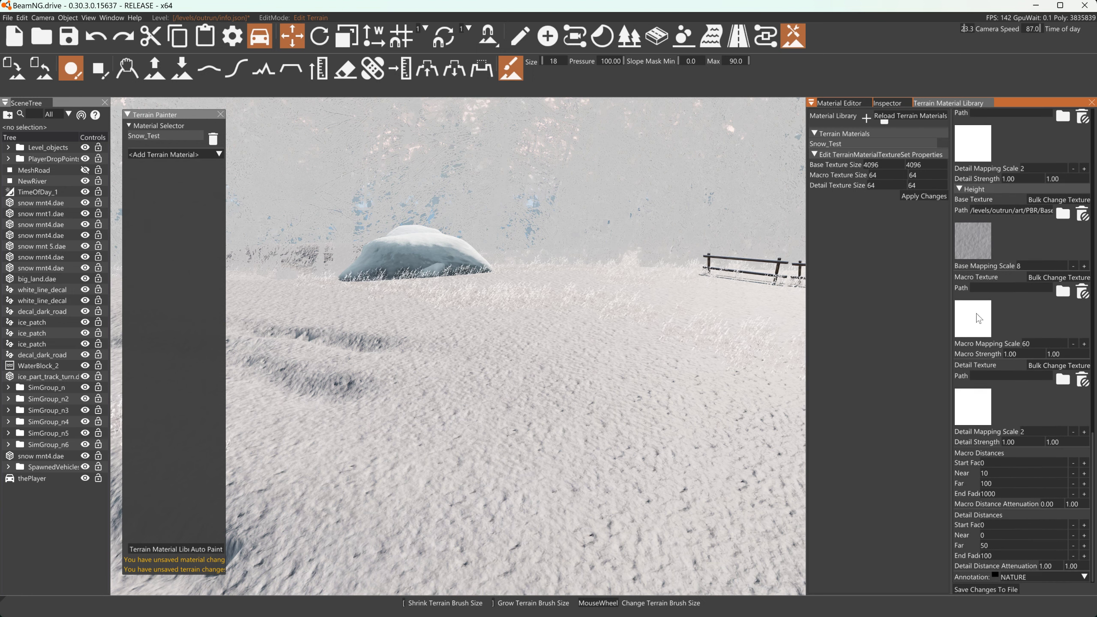
Step: Remove Snow_Test's base textures for Height, Ambient Occlusion, Roughness, Normal and Base Color
{"action": "left_click", "coordinate": [1083, 216]}
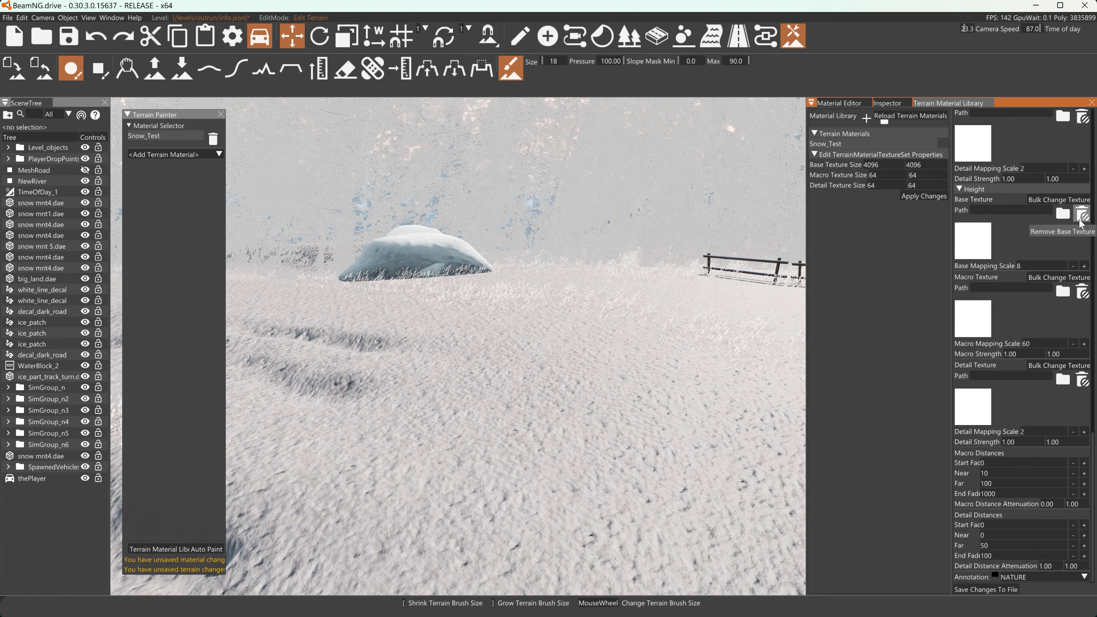
{"action": "left_click", "coordinate": [1081, 219]}
{"action": "scroll", "coordinate": [1077, 231], "scroll_direction": "up", "scroll_amount": 12}
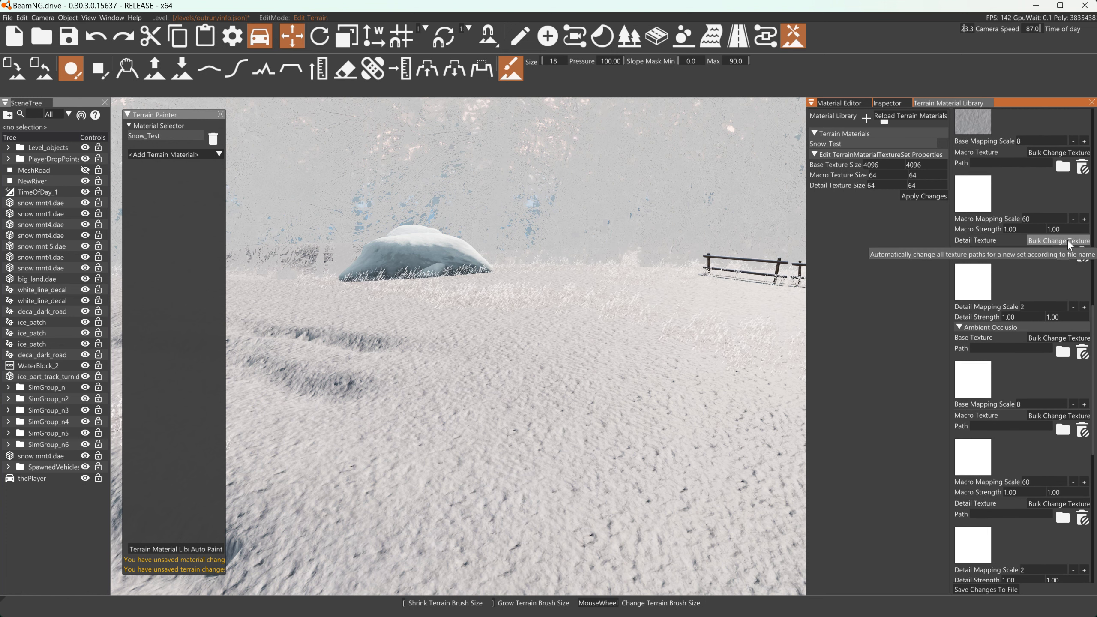
{"action": "left_click", "coordinate": [1081, 226]}
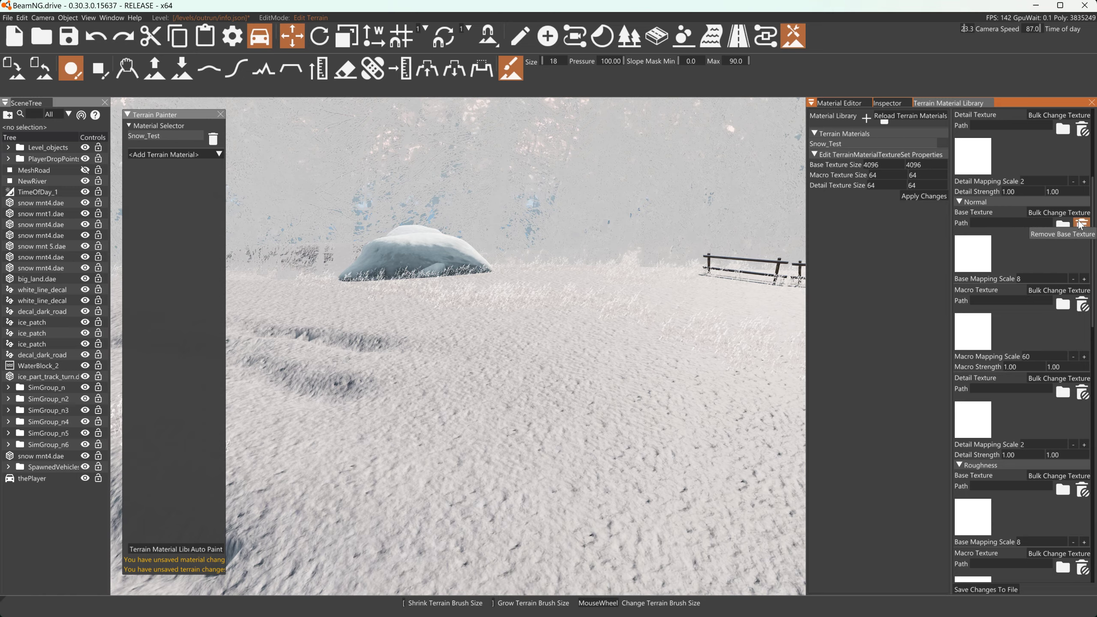
{"action": "scroll", "coordinate": [1081, 224], "scroll_direction": "up", "scroll_amount": 6}
{"action": "left_click", "coordinate": [1083, 173]}
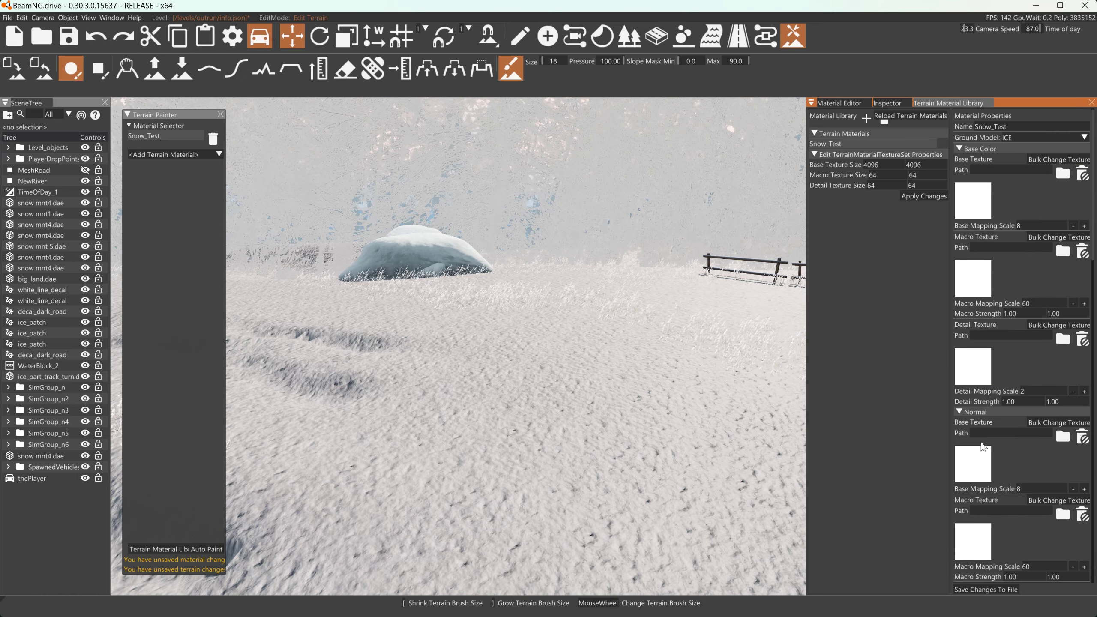
Step: Save the cleared Snow_Test material to file and check the texture set's base texture size
{"action": "left_click", "coordinate": [971, 588]}
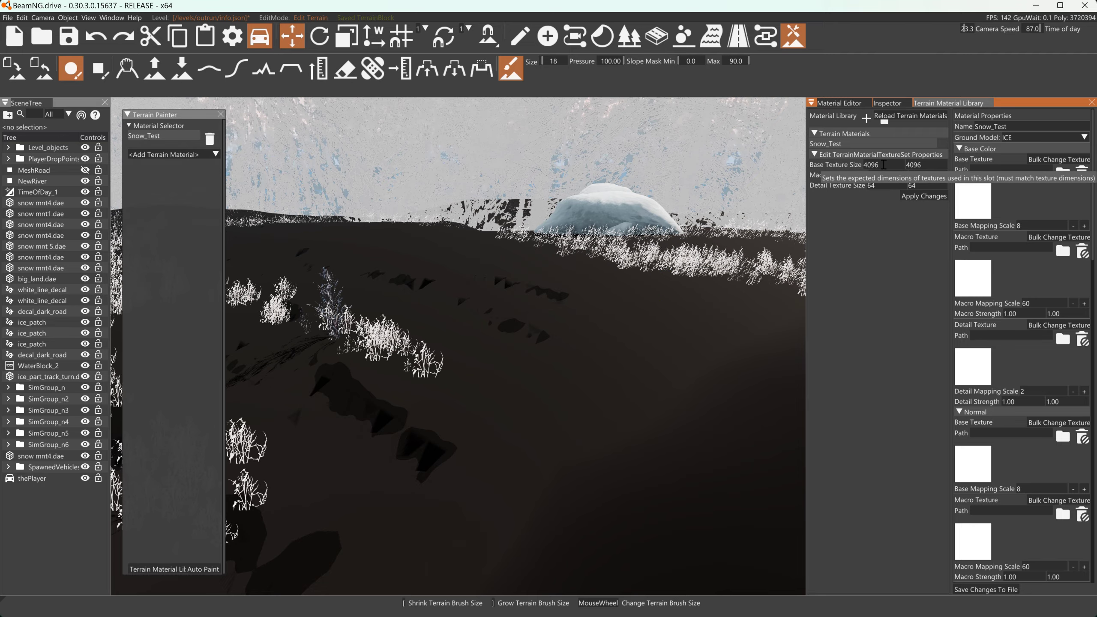
{"action": "left_click", "coordinate": [913, 165]}
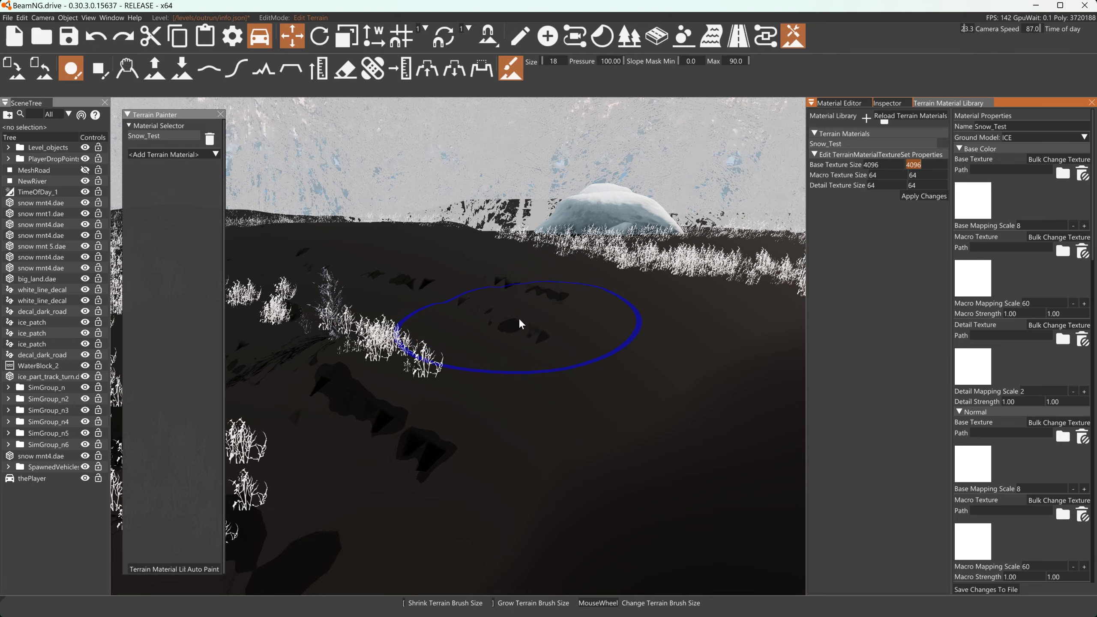
{"action": "key", "text": "w"}
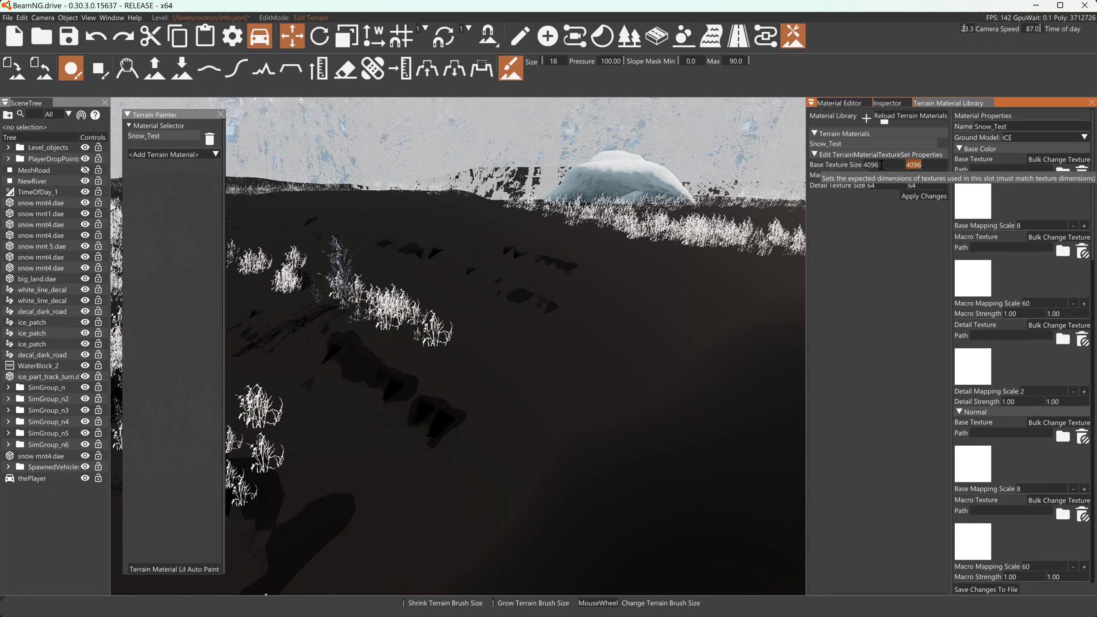
{"action": "left_click", "coordinate": [924, 164]}
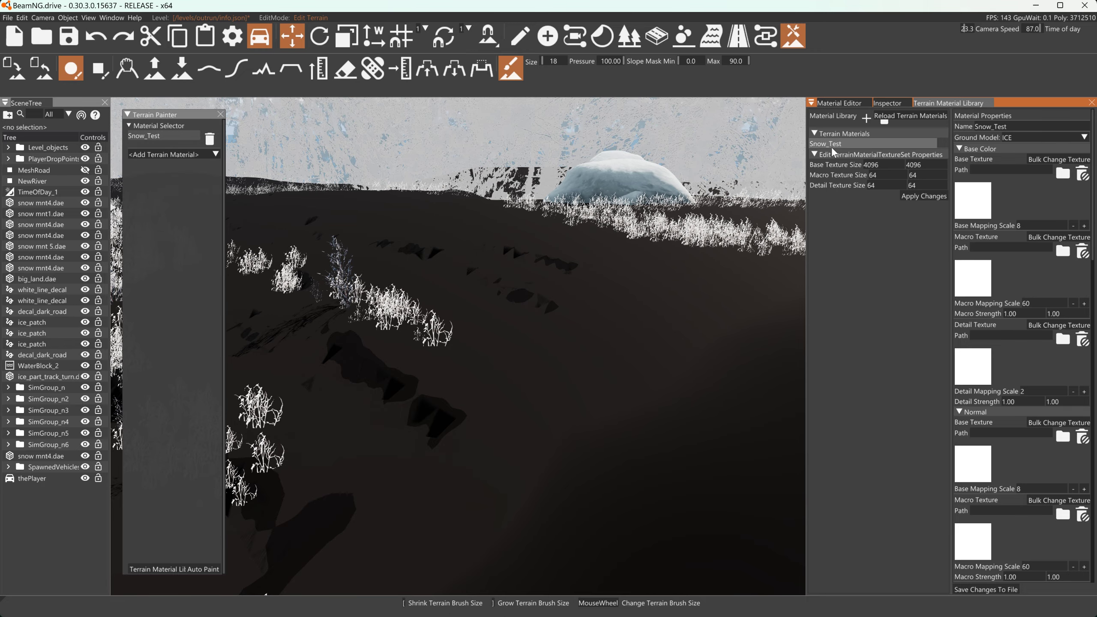
Step: Collapse Snow_Test's Base Color, Normal, Roughness, Ambient Occlusion and Height settings
{"action": "left_click", "coordinate": [955, 150]}
{"action": "left_click", "coordinate": [956, 159]}
{"action": "left_click", "coordinate": [961, 169]}
{"action": "left_click", "coordinate": [963, 179]}
{"action": "left_click", "coordinate": [961, 189]}
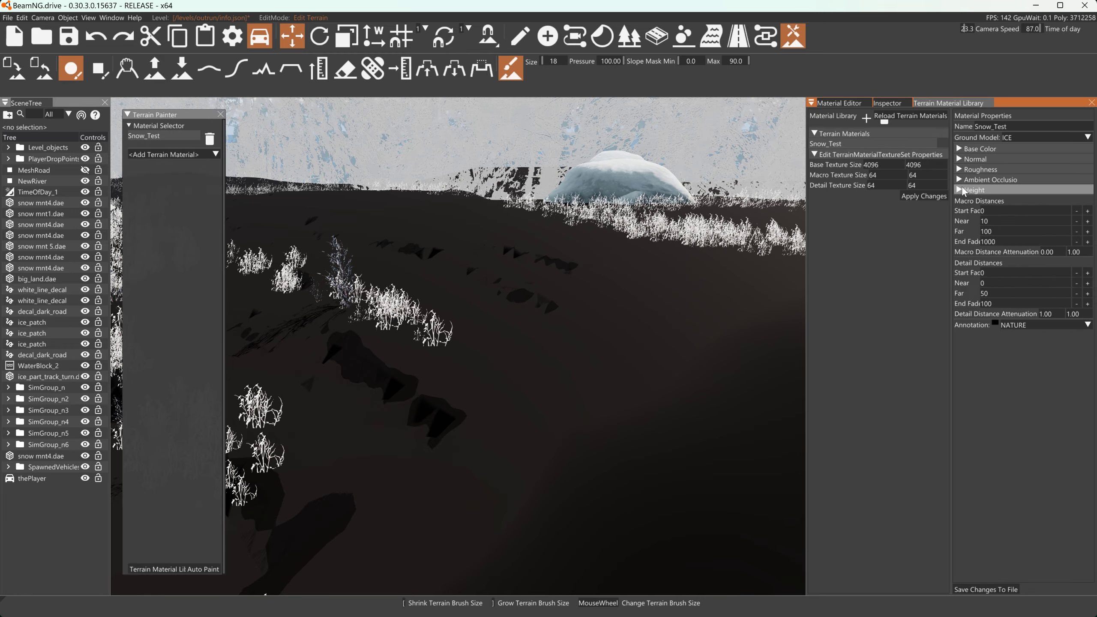
Step: Assign Base_color.jpg from /levels/outrun/art/PBR/ as the base texture of Snow_Test's Base Color
{"action": "left_click", "coordinate": [960, 148]}
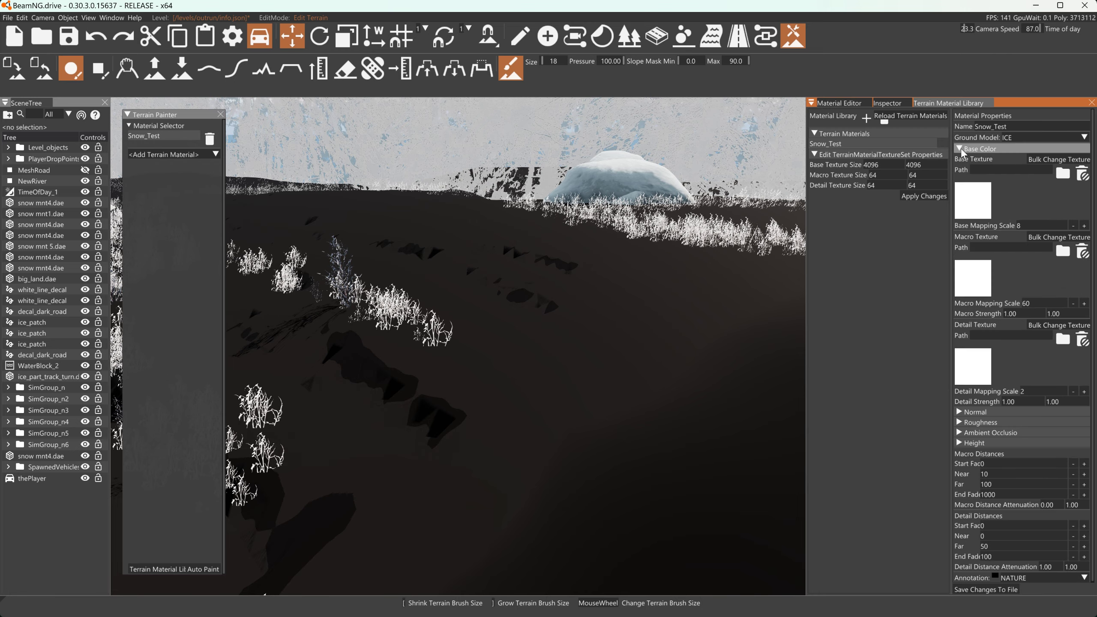
{"action": "left_click", "coordinate": [969, 191]}
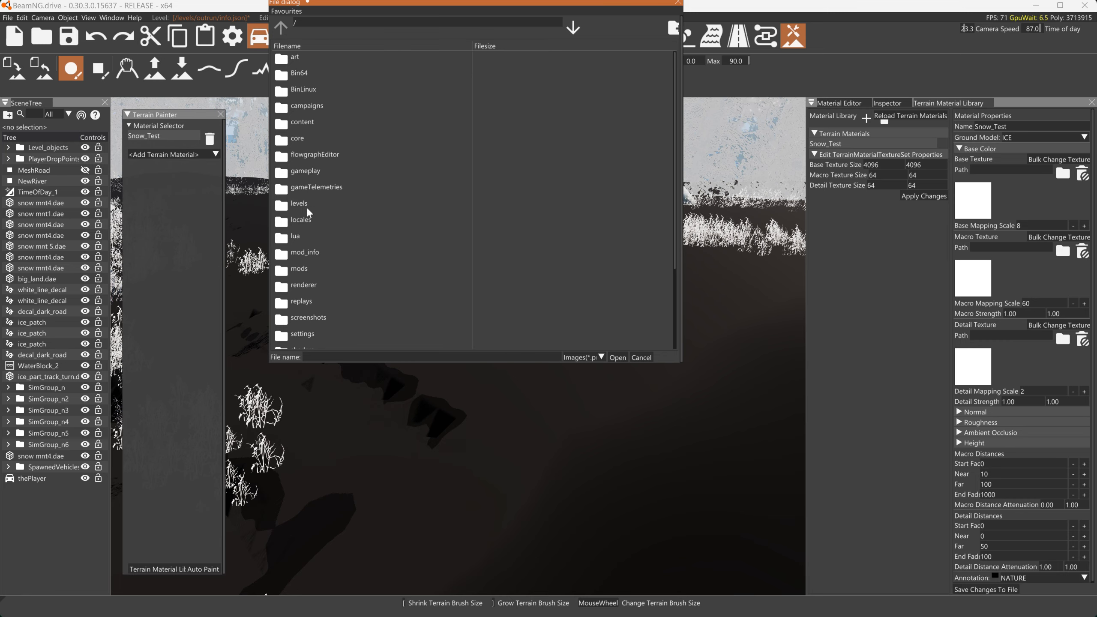
{"action": "double_click", "coordinate": [308, 209]}
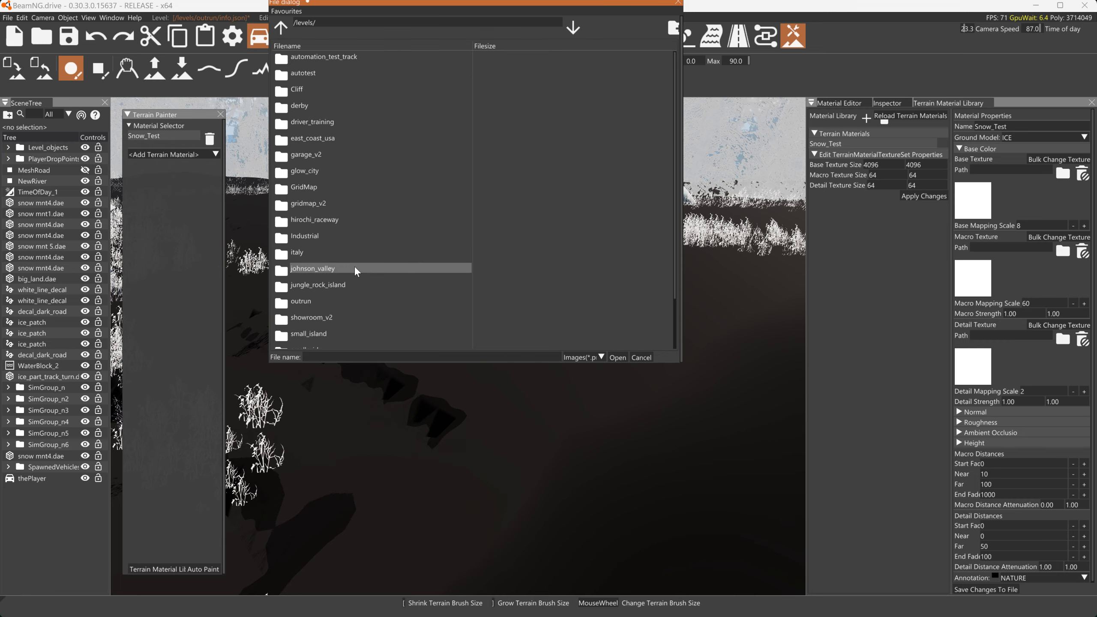
{"action": "double_click", "coordinate": [311, 302]}
{"action": "double_click", "coordinate": [305, 58]}
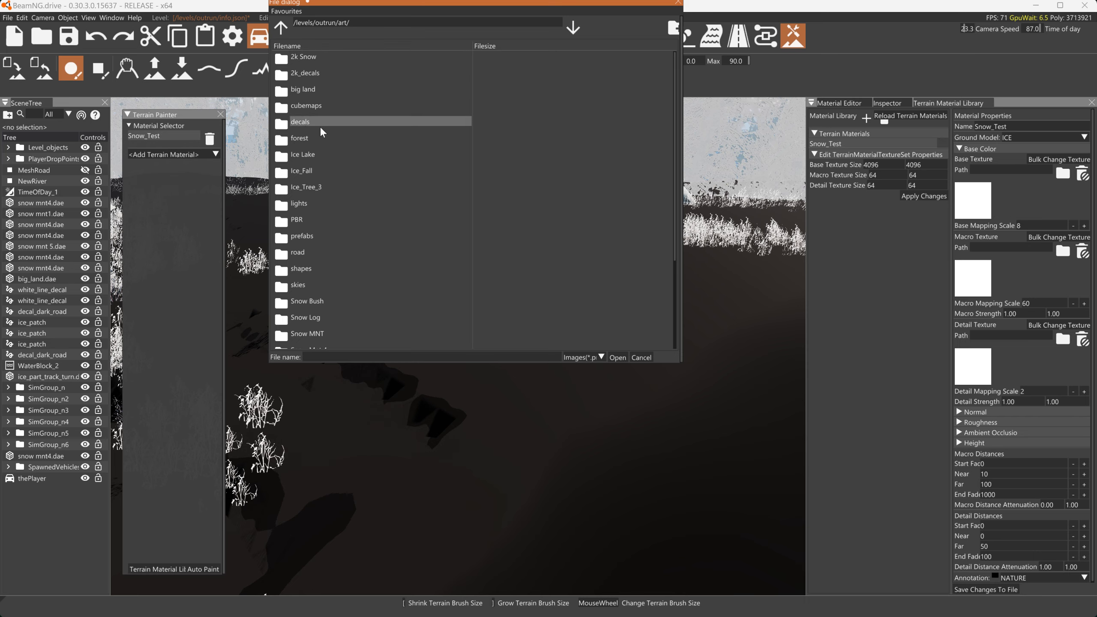
{"action": "left_click", "coordinate": [280, 28]}
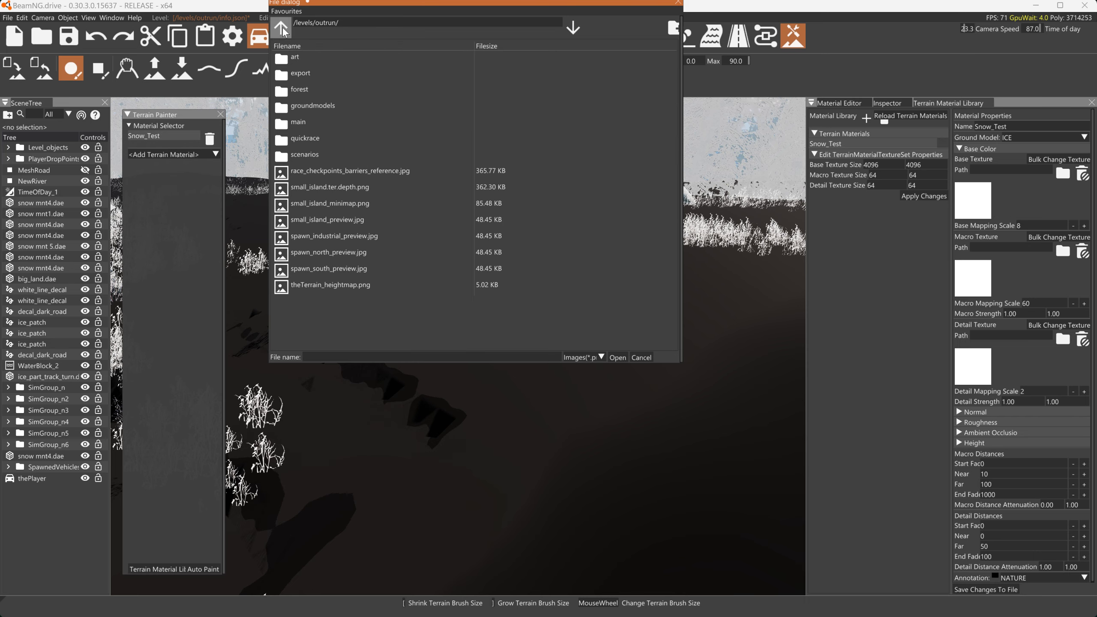
{"action": "double_click", "coordinate": [302, 63]}
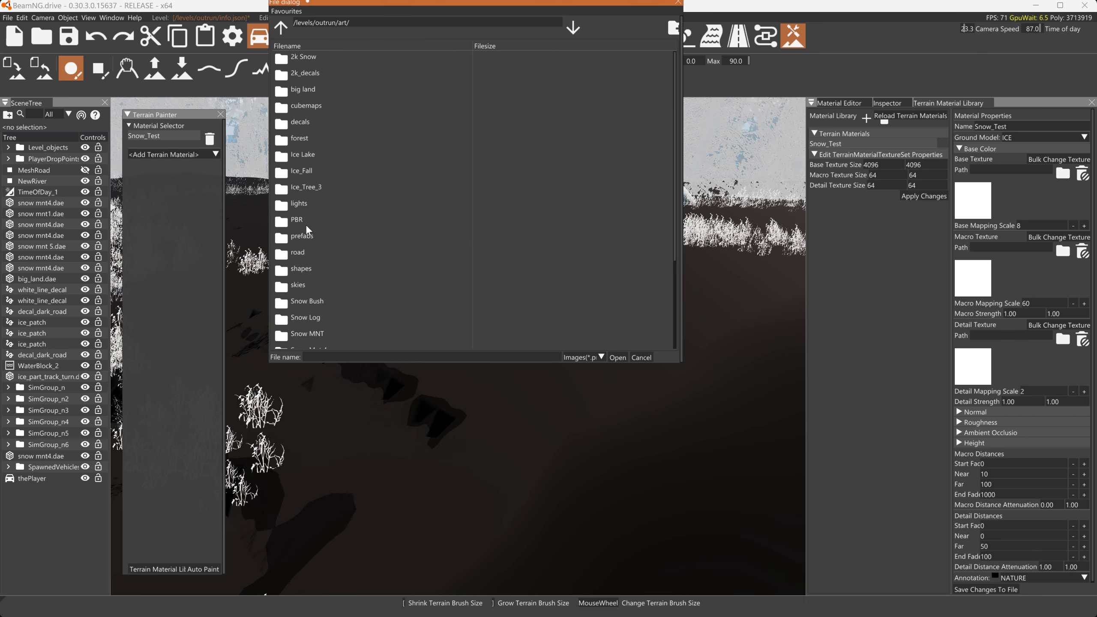
{"action": "double_click", "coordinate": [309, 145]}
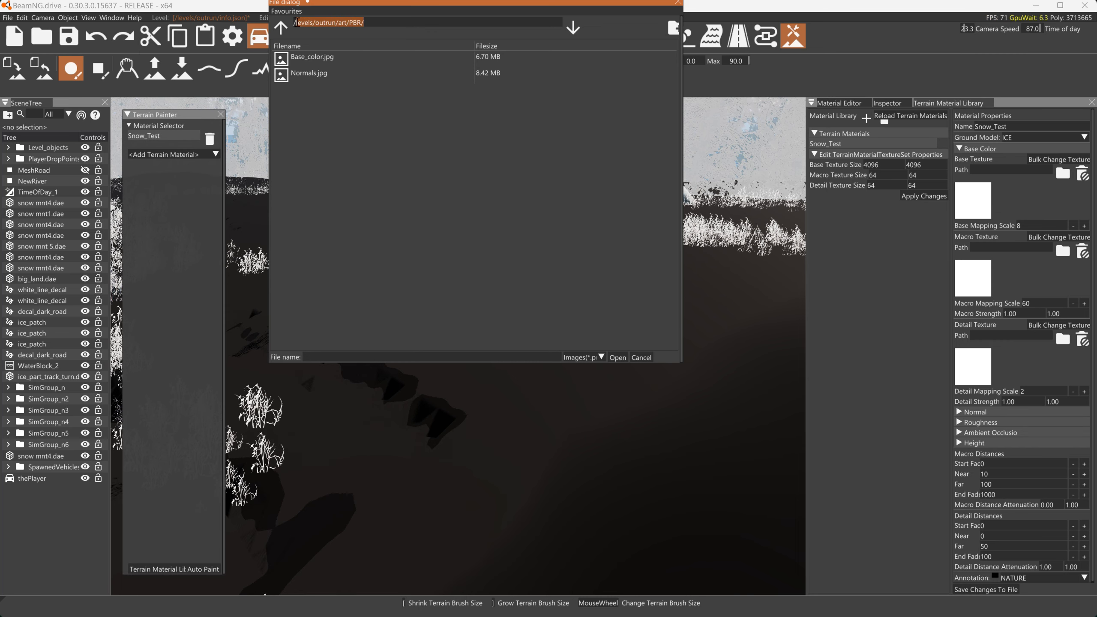
{"action": "left_click", "coordinate": [311, 56]}
{"action": "left_click", "coordinate": [622, 355]}
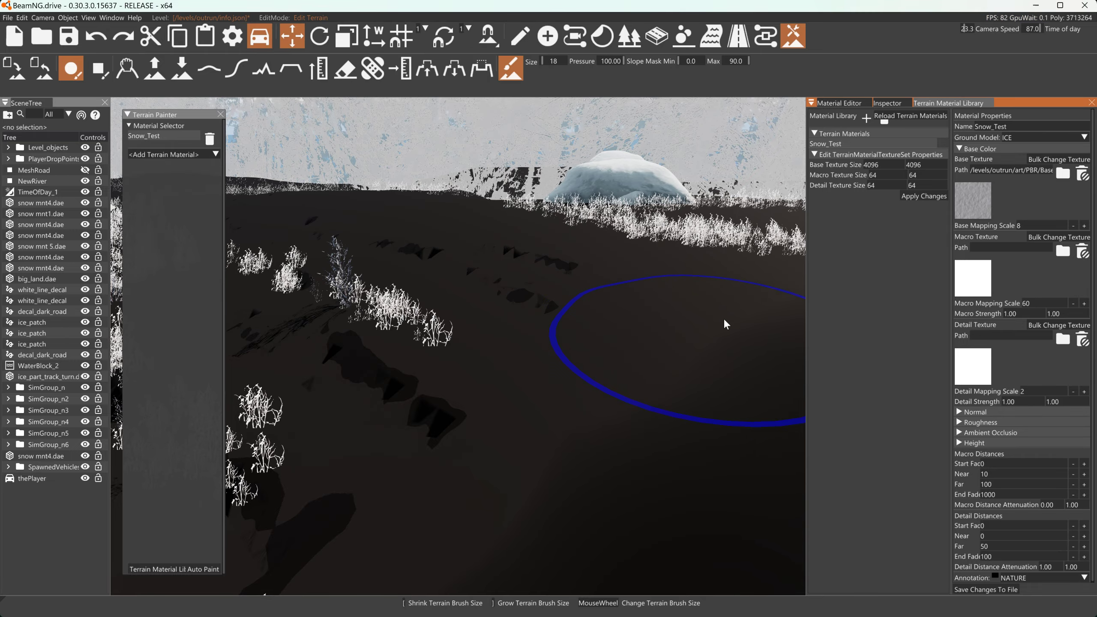
Step: Assign Base_color.jpg from /levels/outrun/art/PBR/ as the Ambient Occlusion base texture and save the material changes to file
{"action": "left_click", "coordinate": [957, 148]}
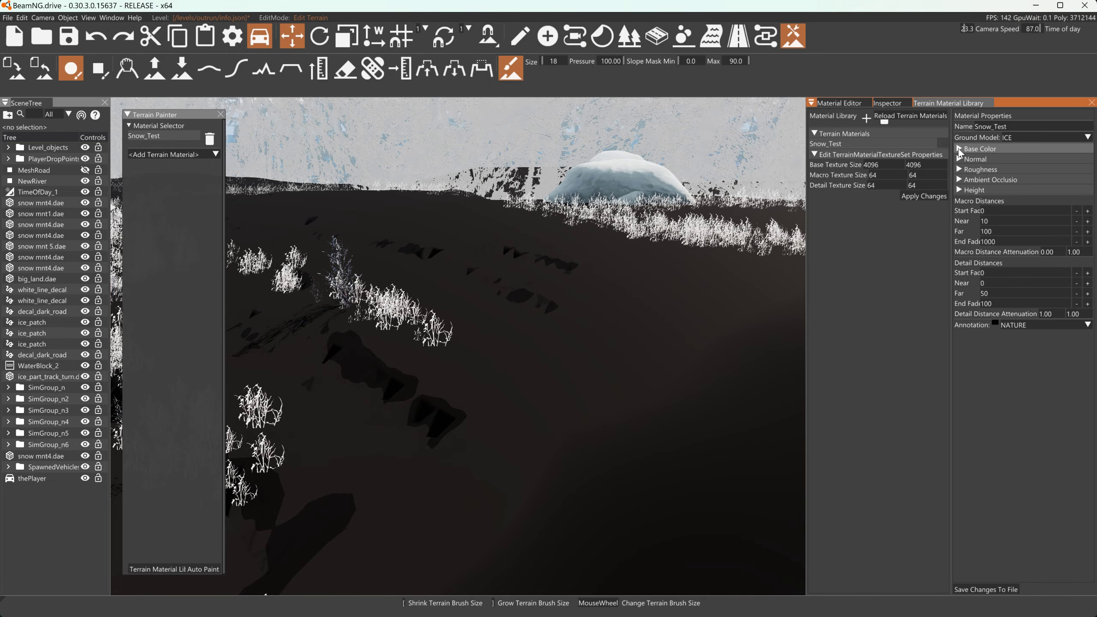
{"action": "left_click", "coordinate": [959, 178]}
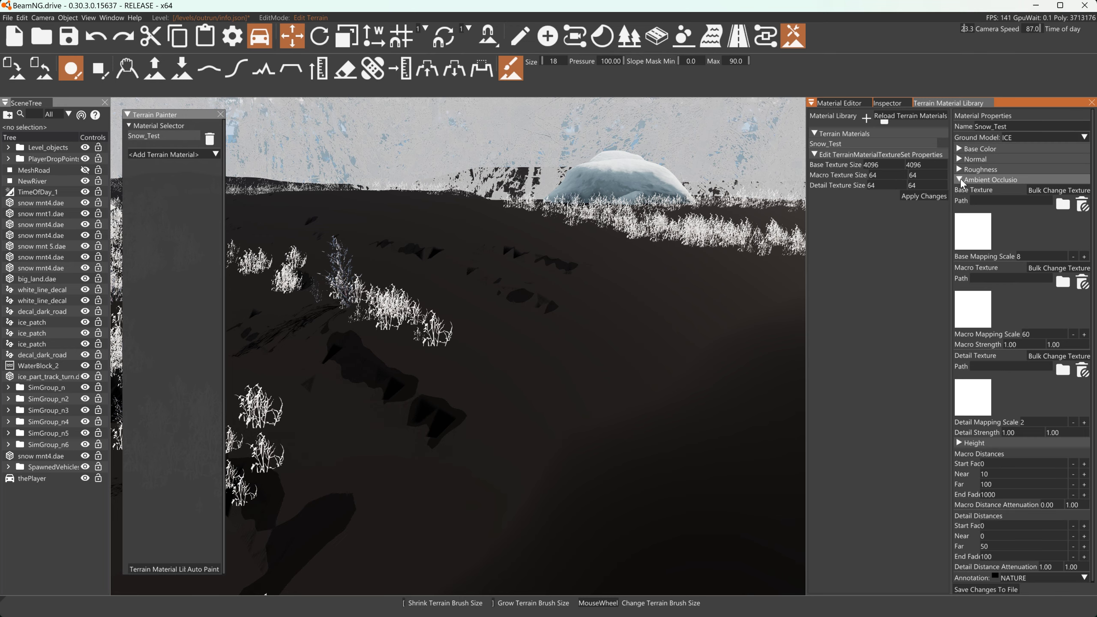
{"action": "left_click", "coordinate": [974, 233]}
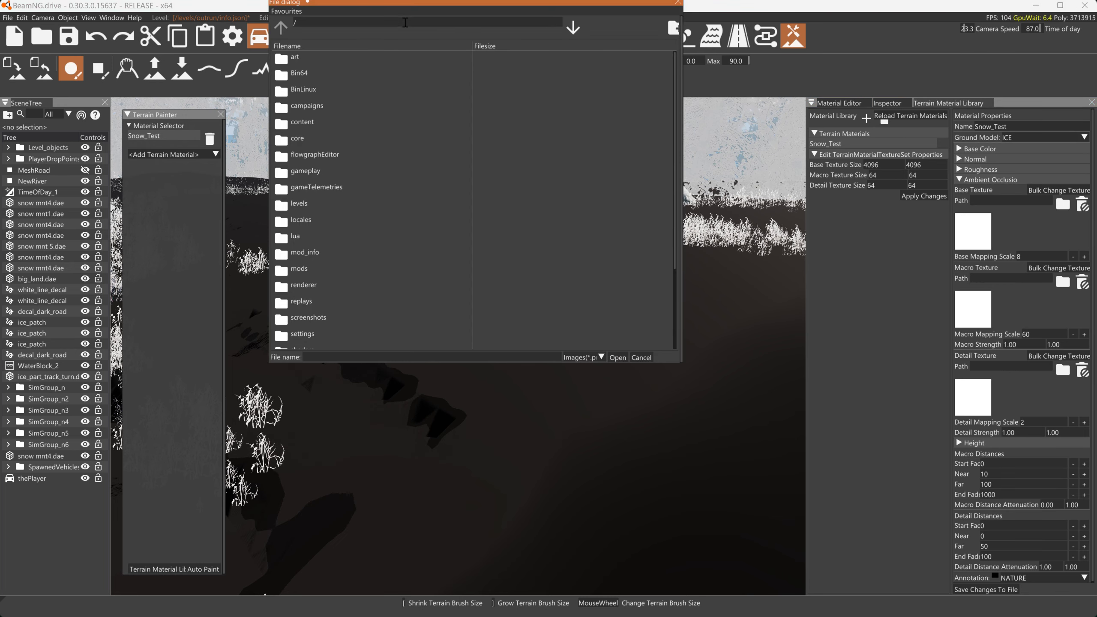
{"action": "key", "text": "Return"}
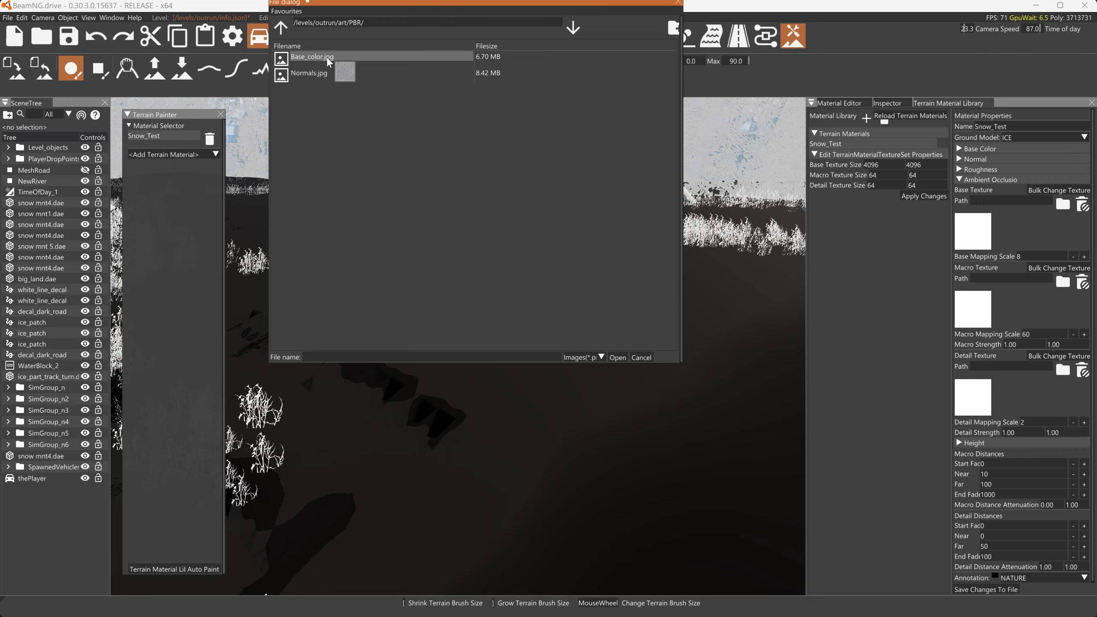
{"action": "left_click", "coordinate": [311, 57]}
{"action": "left_click", "coordinate": [626, 355]}
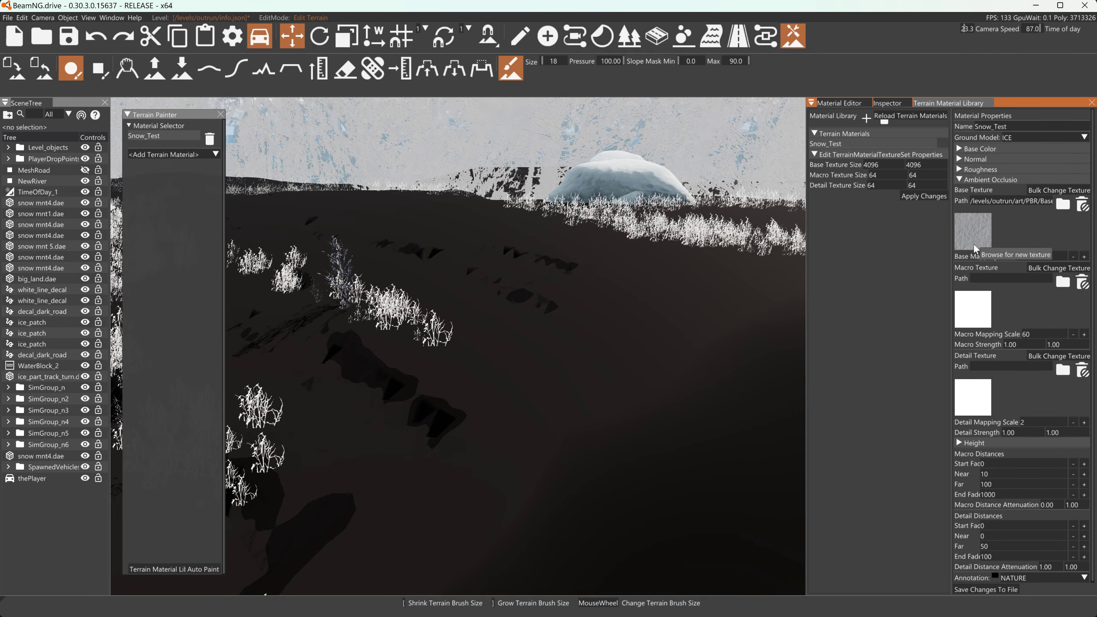
{"action": "left_click", "coordinate": [982, 588]}
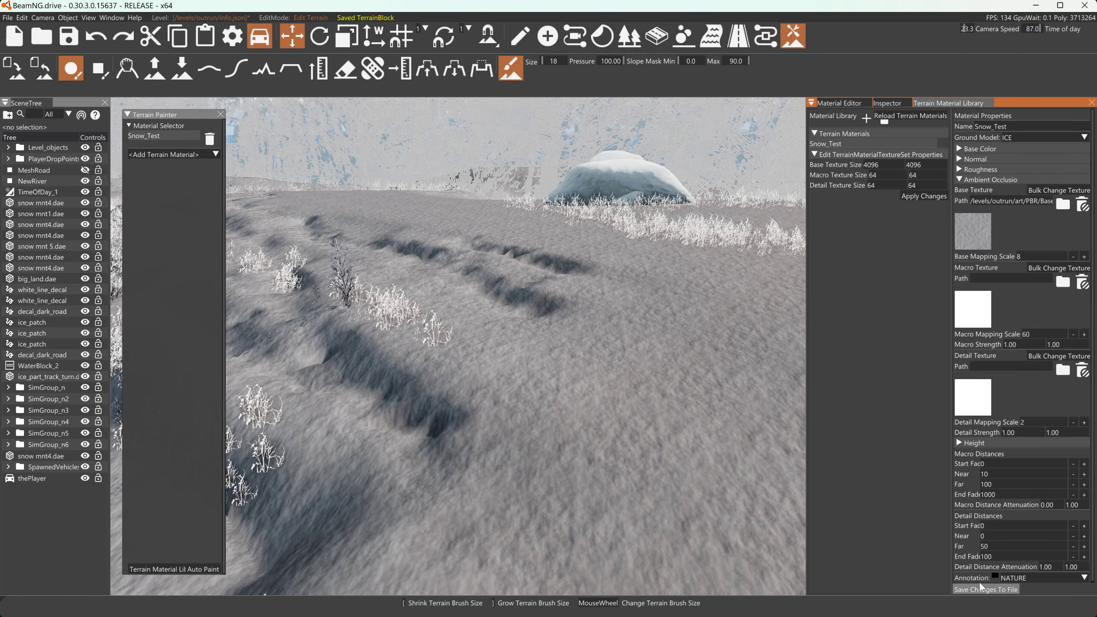
{"action": "key", "text": "d"}
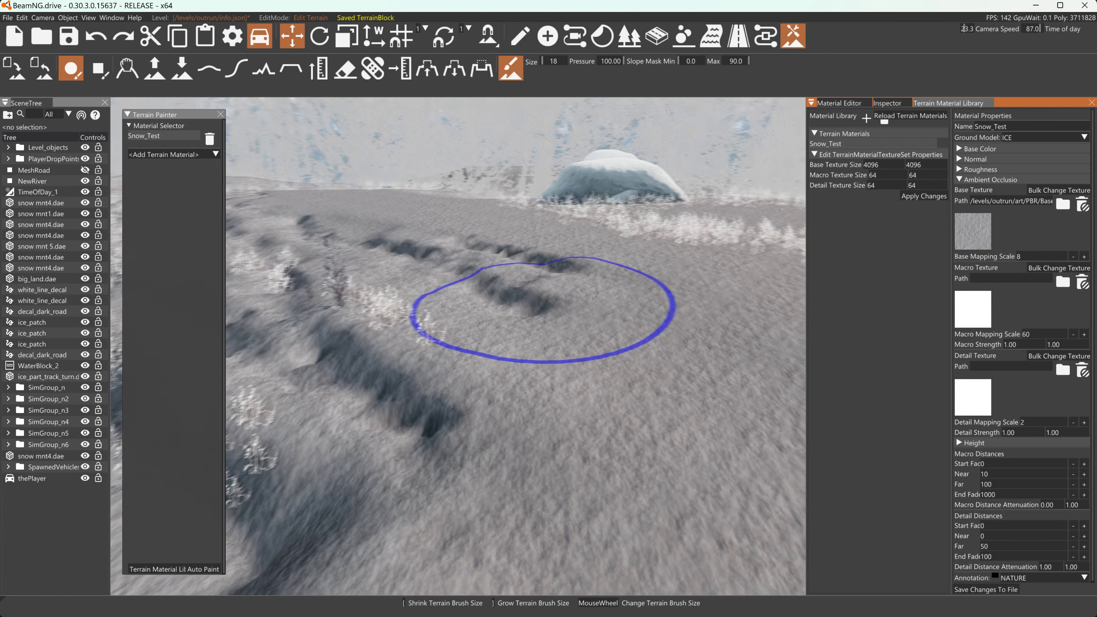
Step: Review the base textures assigned in Snow_Test's Base Color and Ambient Occlusion settings
{"action": "left_click", "coordinate": [959, 179]}
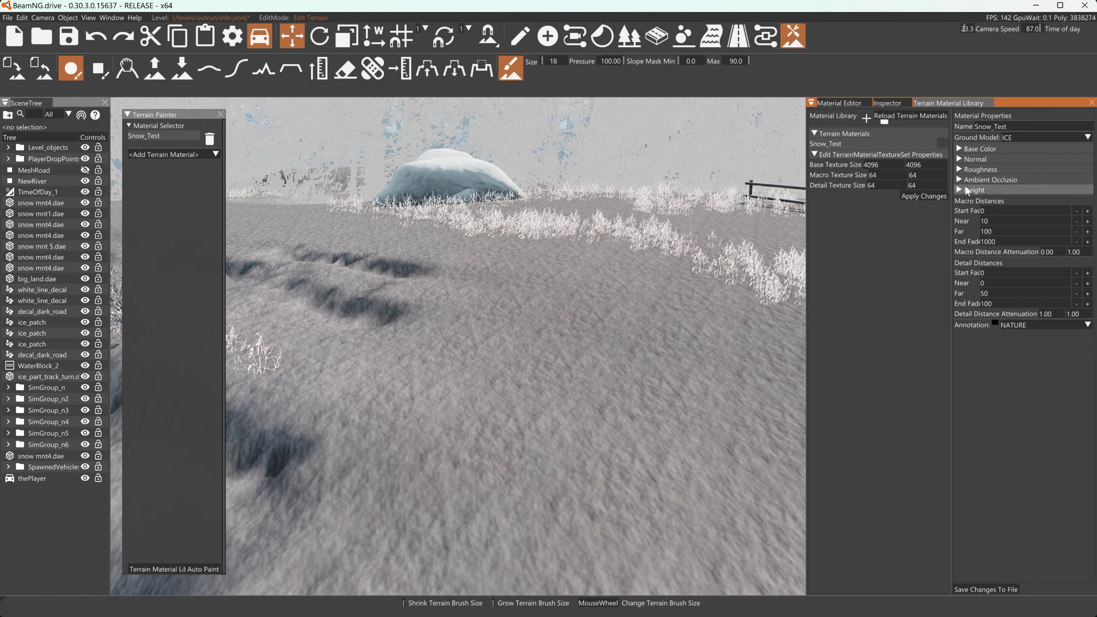
{"action": "left_click", "coordinate": [963, 149]}
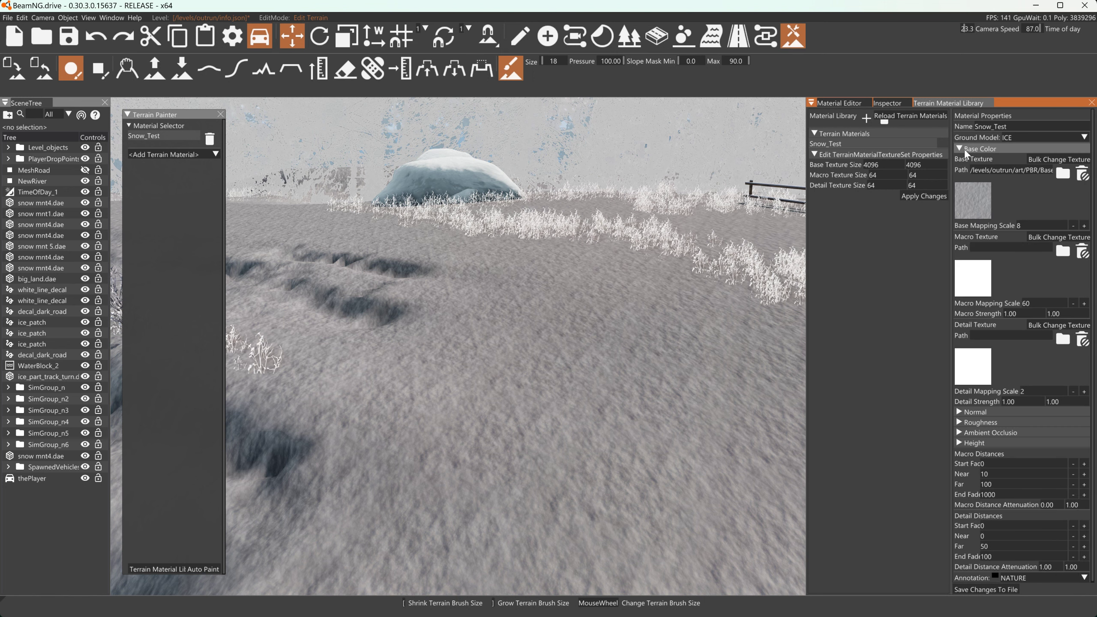
{"action": "left_click", "coordinate": [964, 149]}
{"action": "left_click", "coordinate": [961, 170]}
{"action": "left_click", "coordinate": [961, 169]}
{"action": "left_click", "coordinate": [961, 170]}
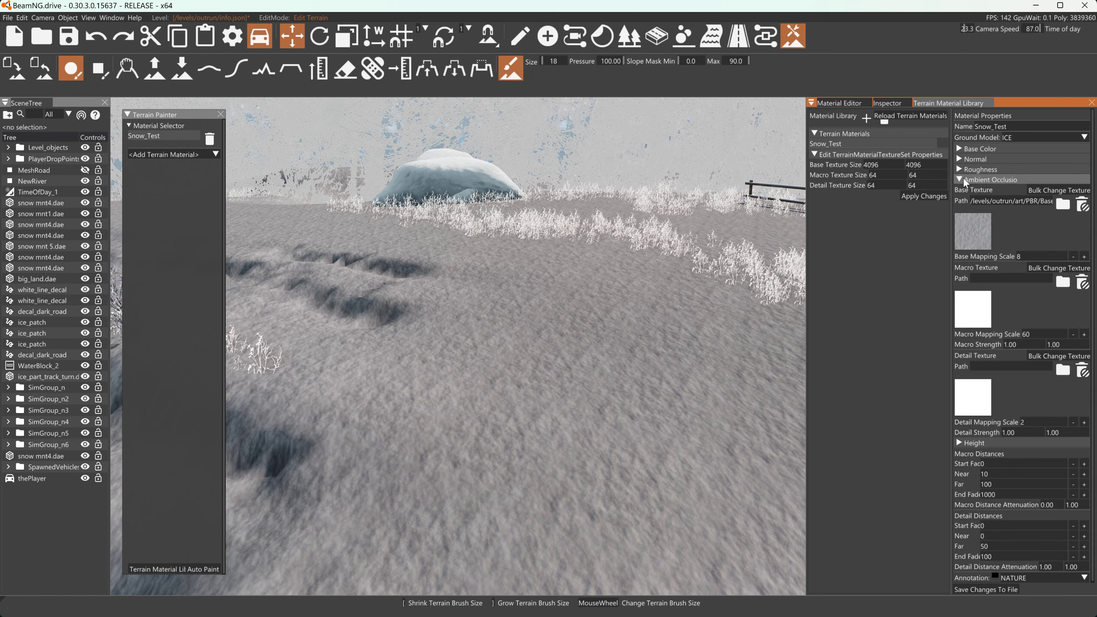
{"action": "left_click", "coordinate": [958, 168]}
Step: Inspect the textured terrain and compare the texture set's base texture size with Snow_Test's Base Color texture
{"action": "mouse_move", "coordinate": [660, 269]}
{"action": "right_mouse_down"}
{"action": "mouse_move", "coordinate": [567, 289]}
{"action": "mouse_move", "coordinate": [637, 294]}
{"action": "right_mouse_up"}
{"action": "key", "text": "s"}
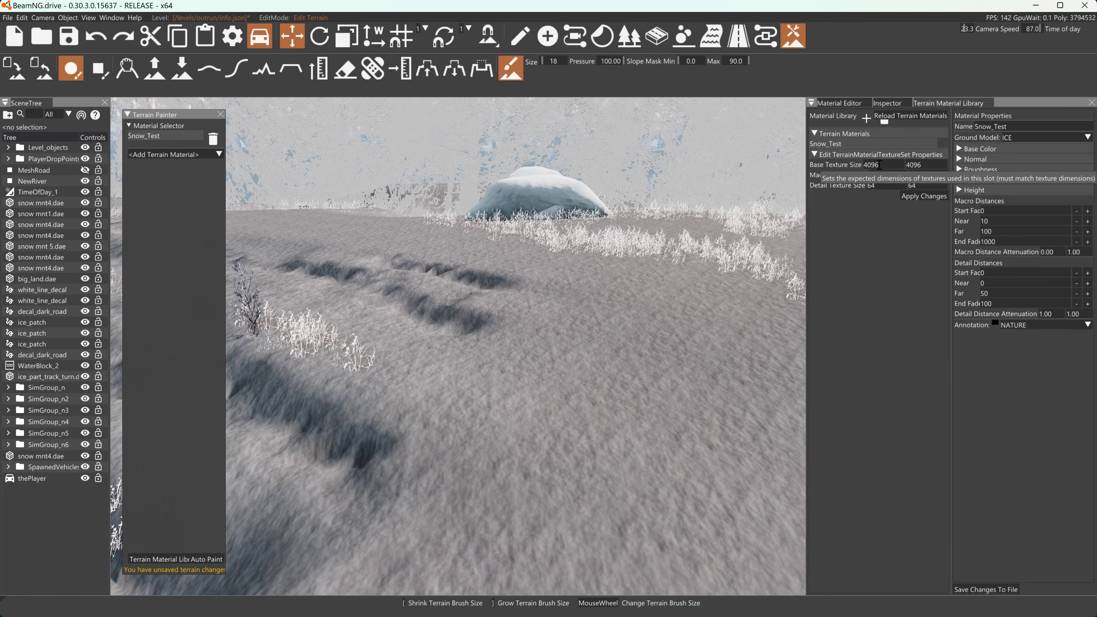
{"action": "left_click", "coordinate": [913, 165]}
{"action": "left_click", "coordinate": [889, 166]}
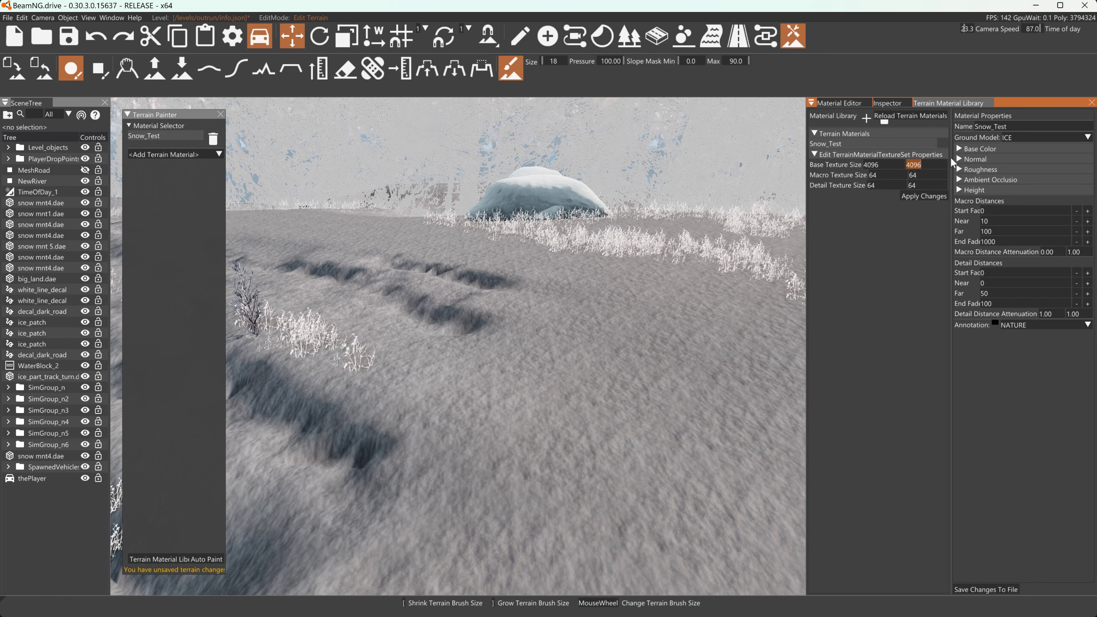
{"action": "left_click", "coordinate": [970, 148]}
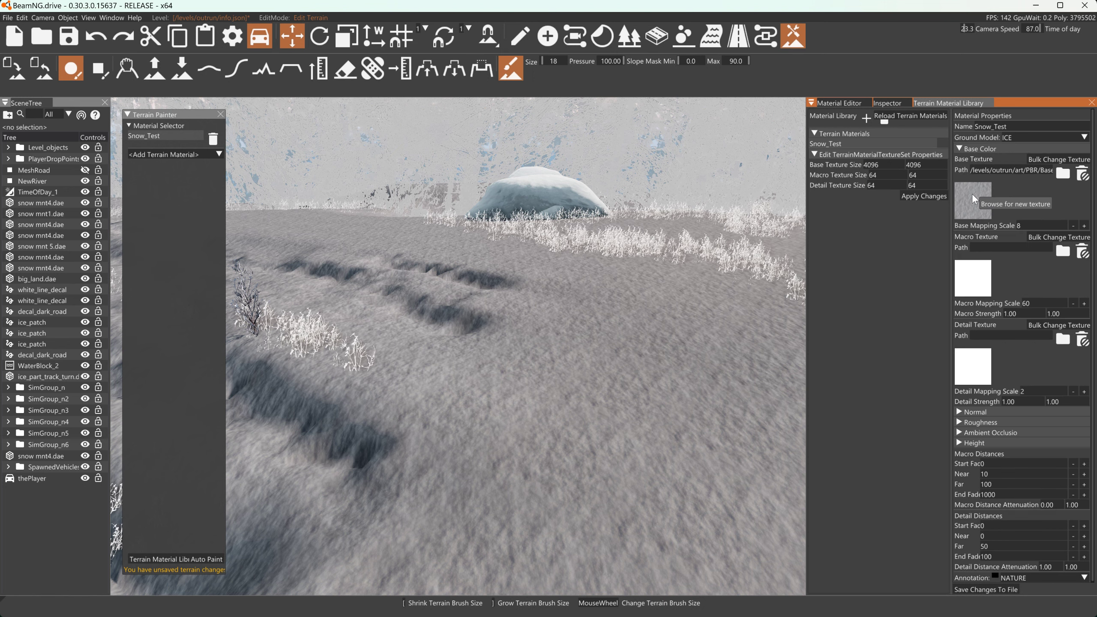
{"action": "left_click", "coordinate": [940, 164]}
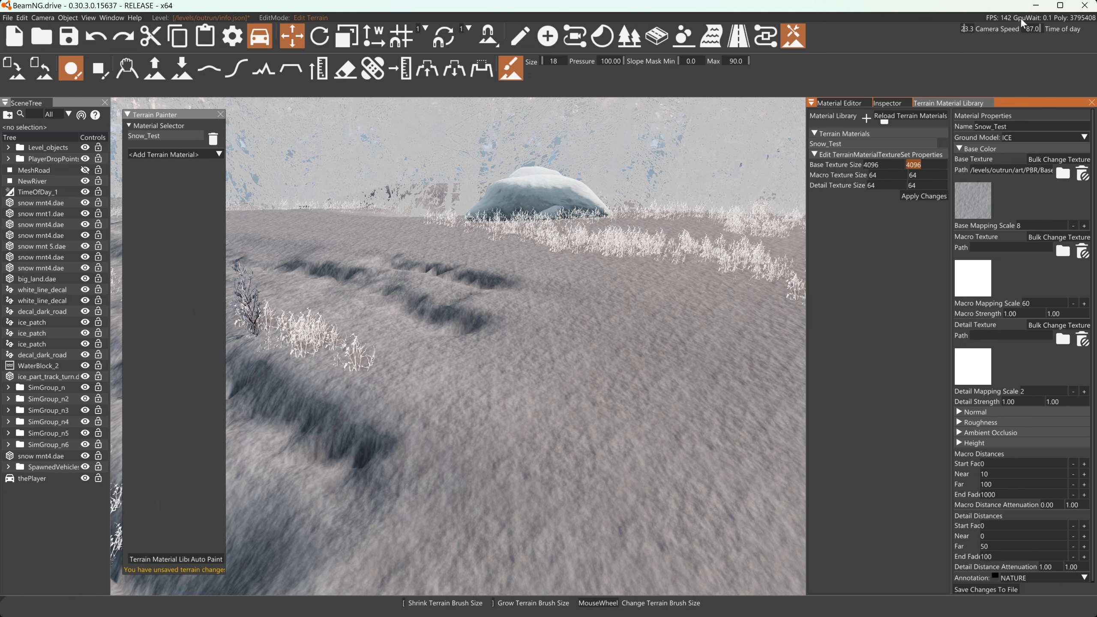
Step: Switch to GIMP and choose the outrun level's art/PBR folder as the export location for the snow_diffuse10 image
{"action": "left_click", "coordinate": [1035, 6]}
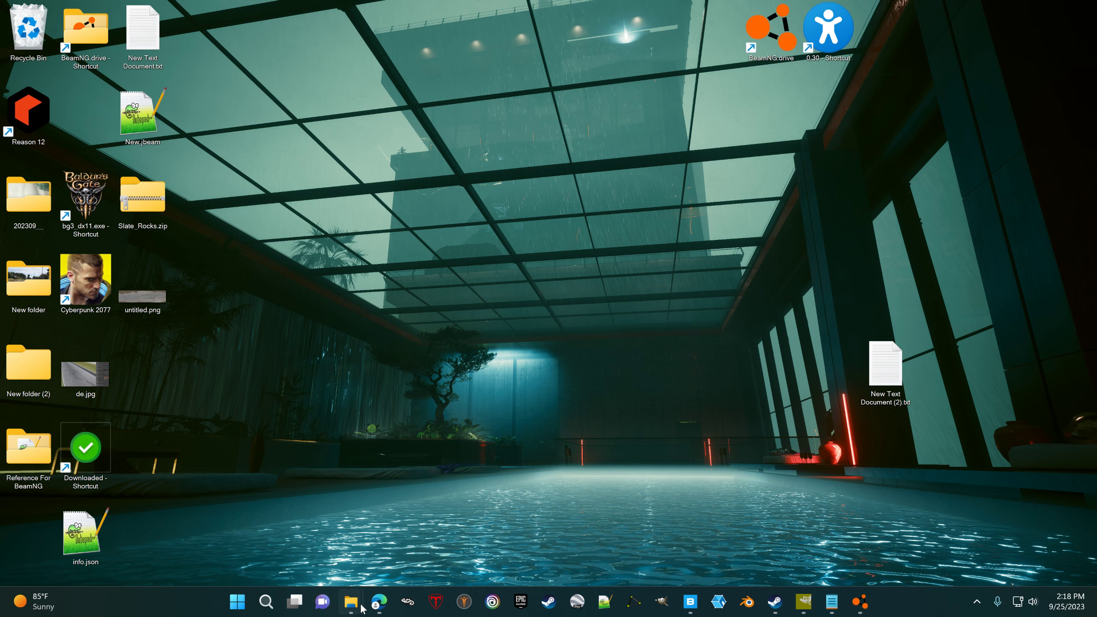
{"action": "mouse_move", "coordinate": [361, 609]}
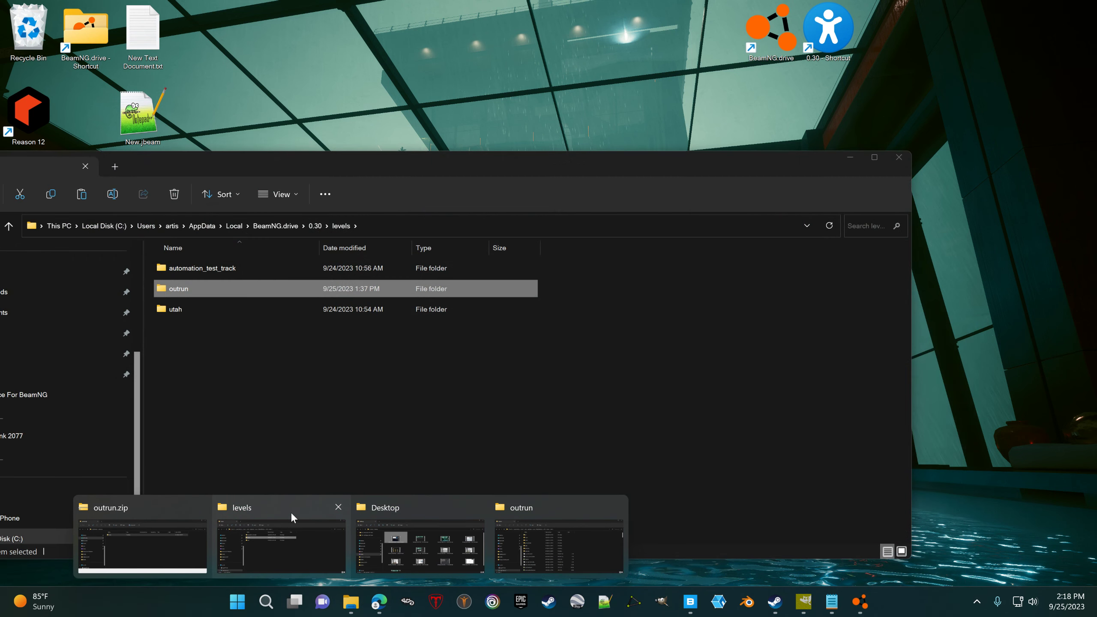
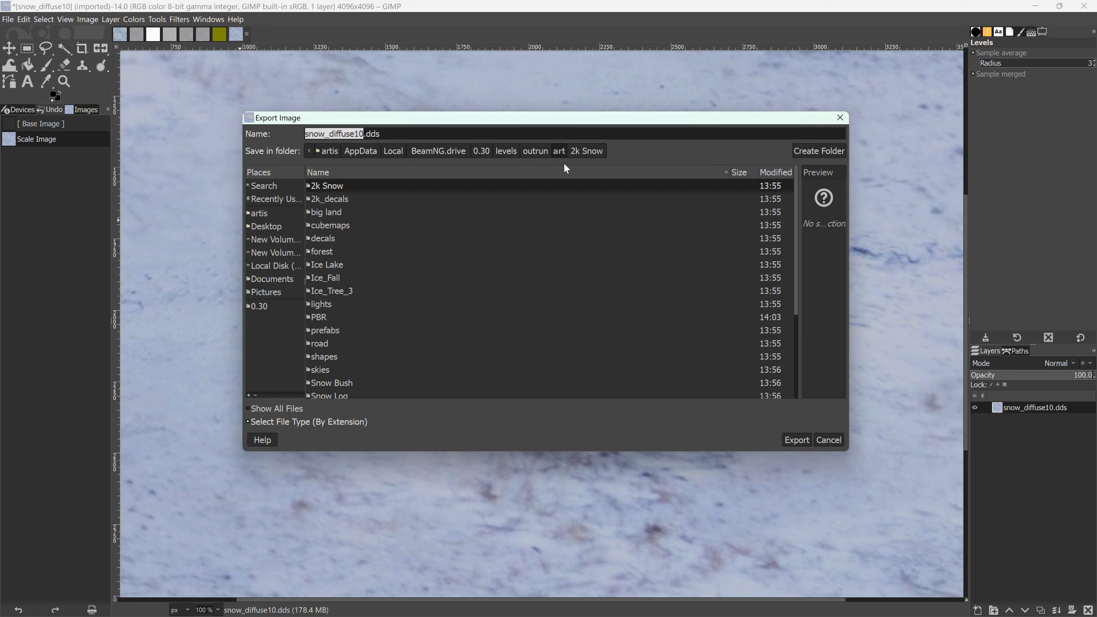
{"action": "left_click", "coordinate": [538, 151]}
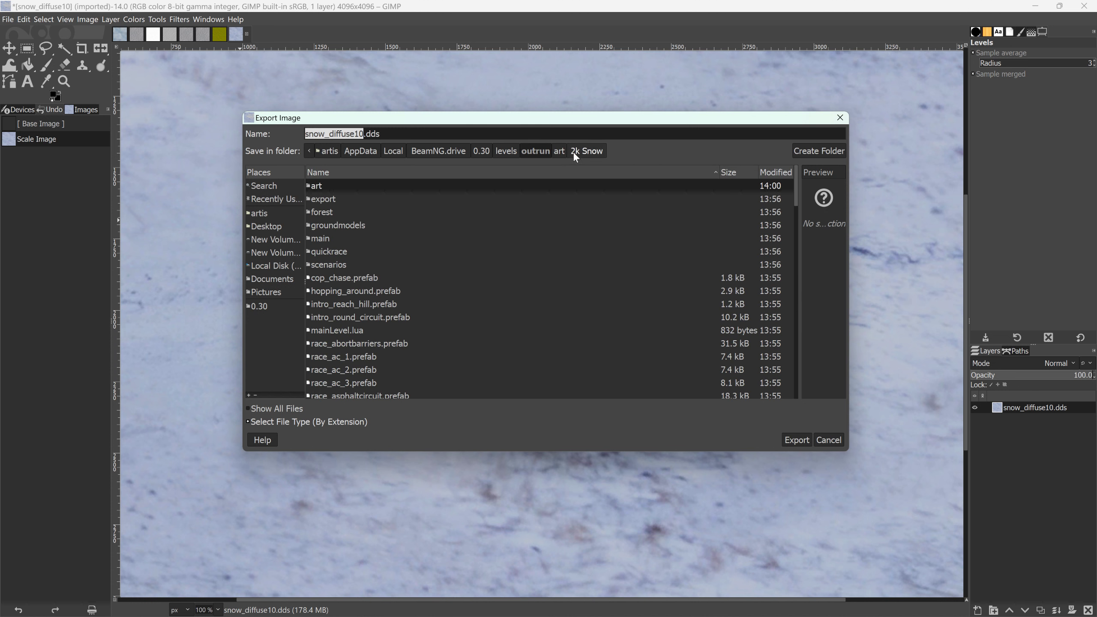
{"action": "left_click", "coordinate": [560, 152]}
{"action": "left_click", "coordinate": [323, 317]}
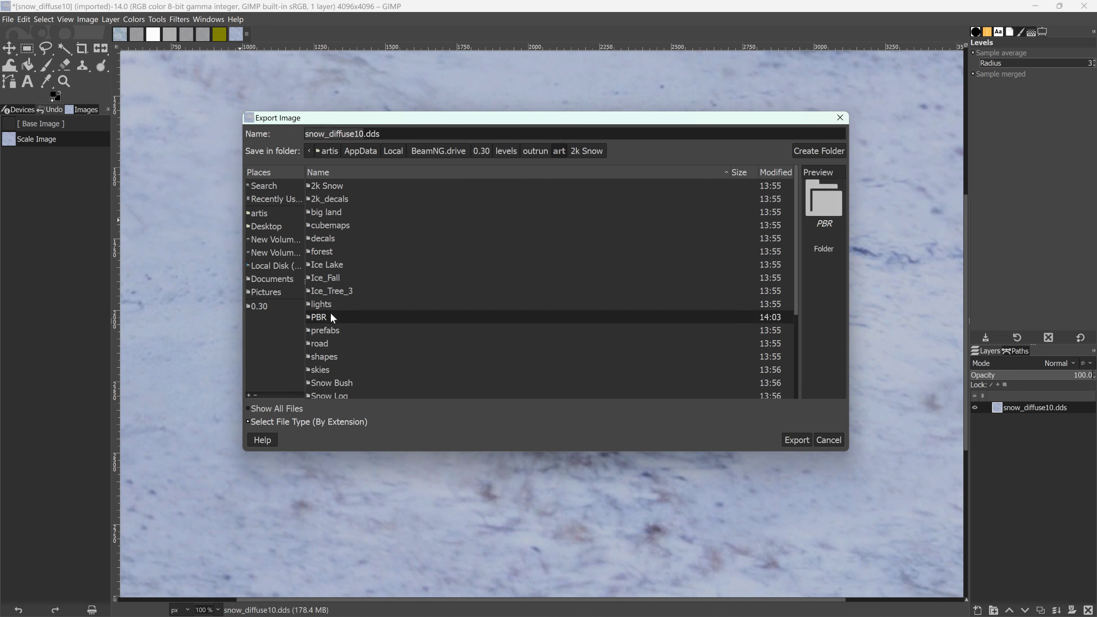
{"action": "double_click", "coordinate": [324, 317]}
Step: Name the exported image Base_Color_2.jpg
{"action": "left_click_drag", "start_coordinate": [380, 134], "coordinate": [275, 133]}
{"action": "type", "text": "b"}
{"action": "key", "text": "Return"}
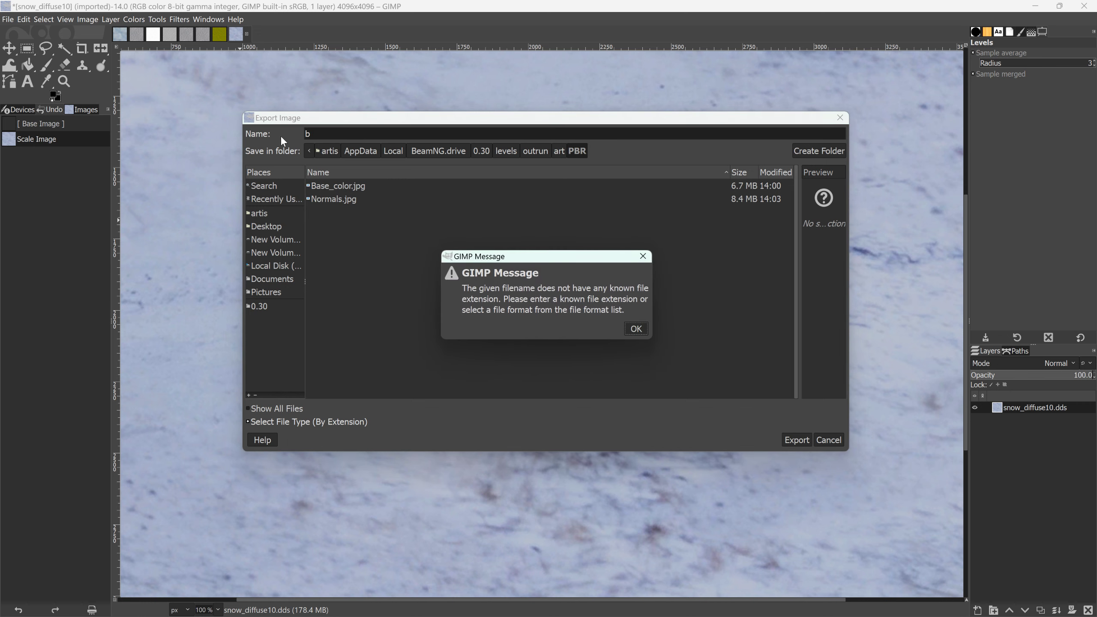
{"action": "left_click", "coordinate": [638, 328]}
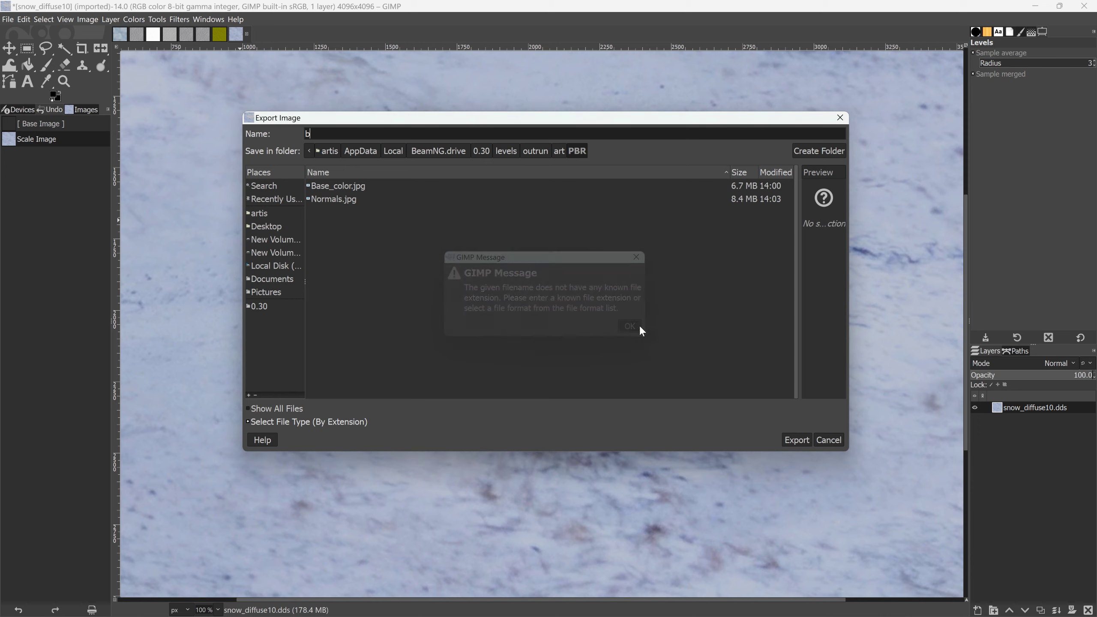
{"action": "type", "text": "ase_Color_2.jpg"}
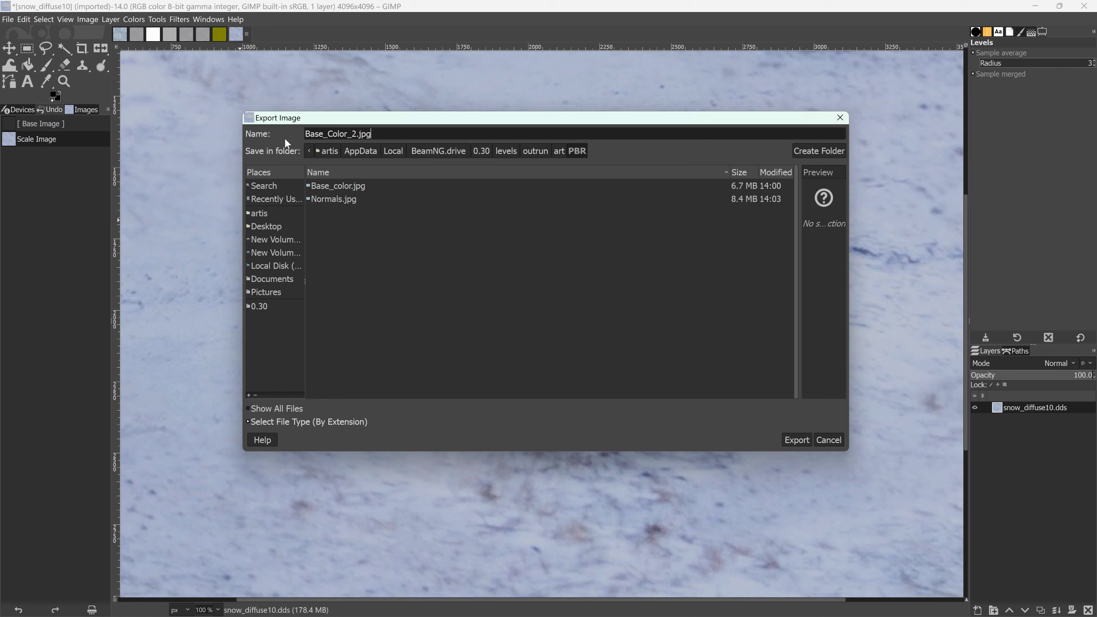
Step: Export the image as Base_Color_2.jpg at JPEG quality 100 and return to the BeamNG.drive world editor
{"action": "left_click", "coordinate": [797, 440]}
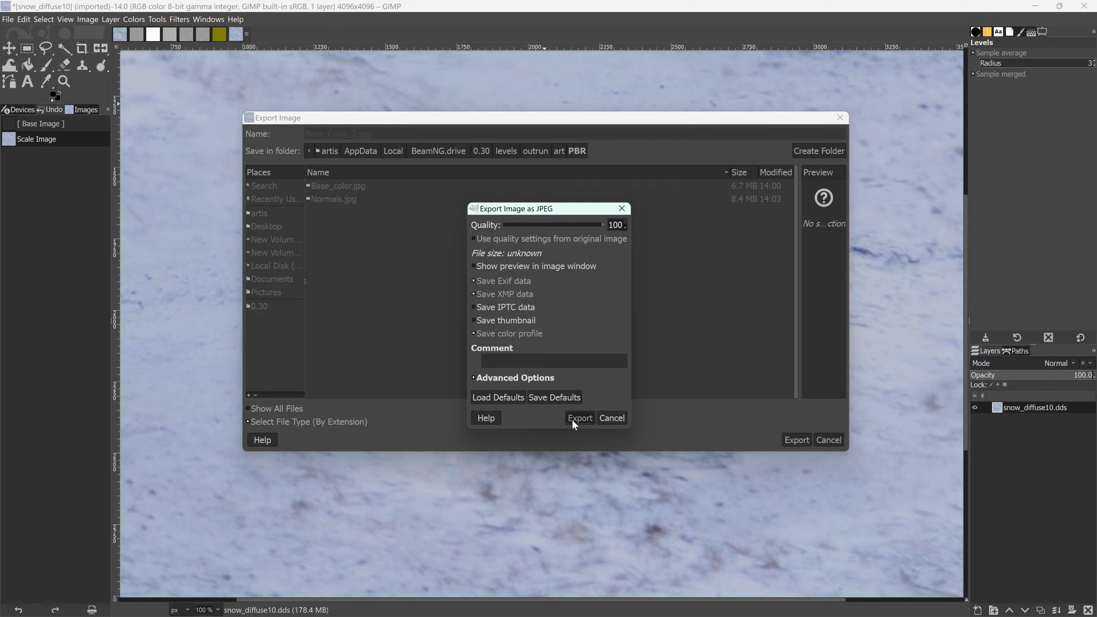
{"action": "left_click", "coordinate": [577, 417]}
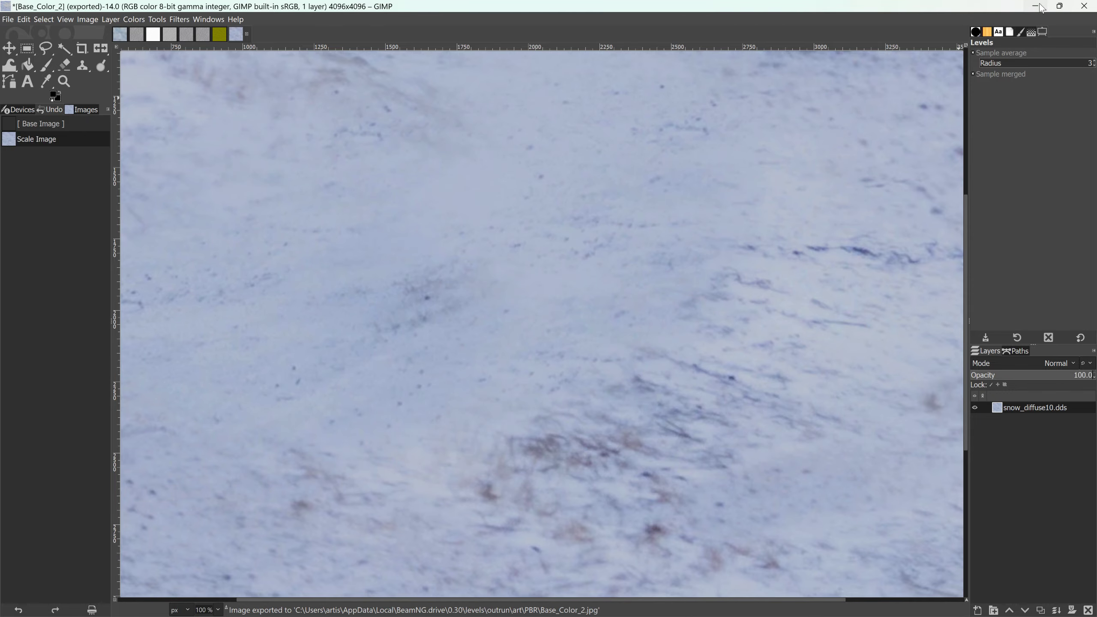
{"action": "left_click", "coordinate": [1035, 6]}
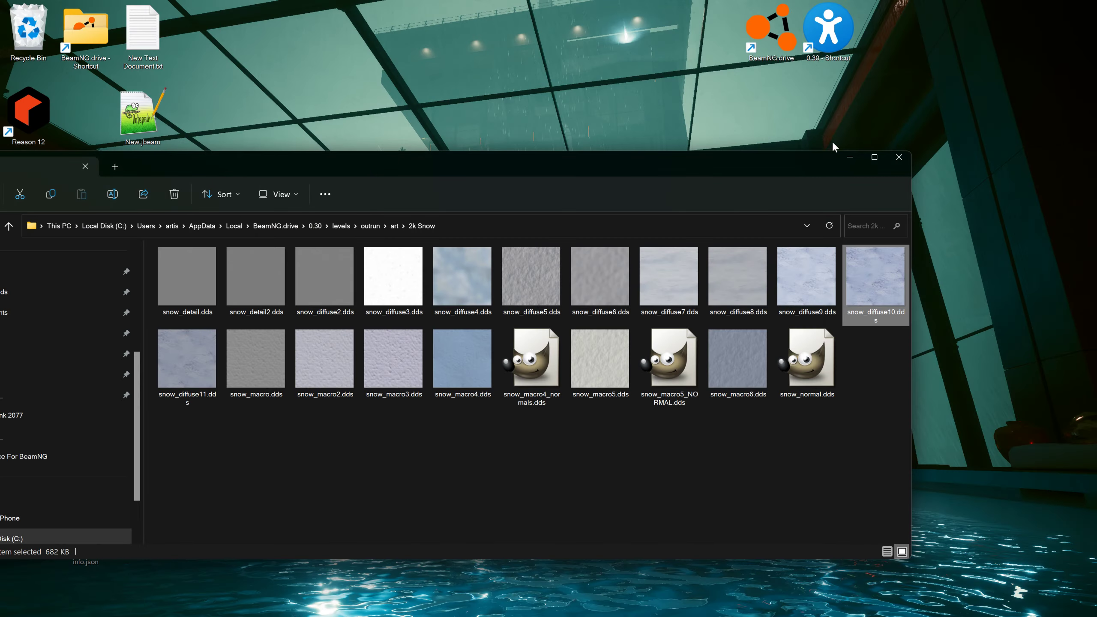
{"action": "left_click", "coordinate": [867, 608]}
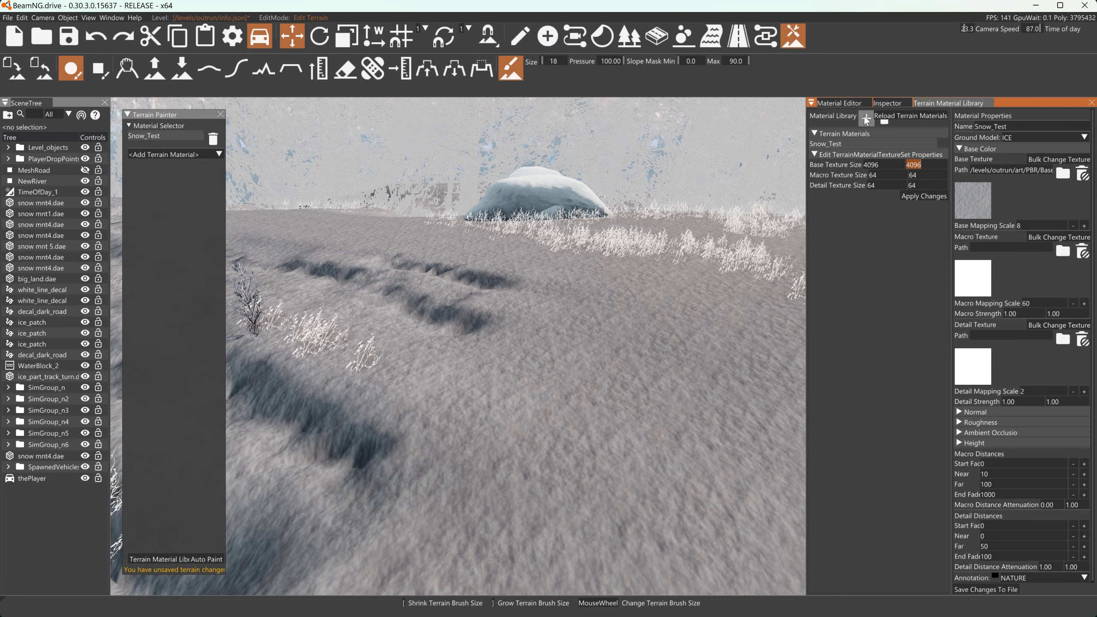
Step: Add a terrain material named Snow_2 with the SNOW ground model to the terrain material library
{"action": "left_click", "coordinate": [866, 119]}
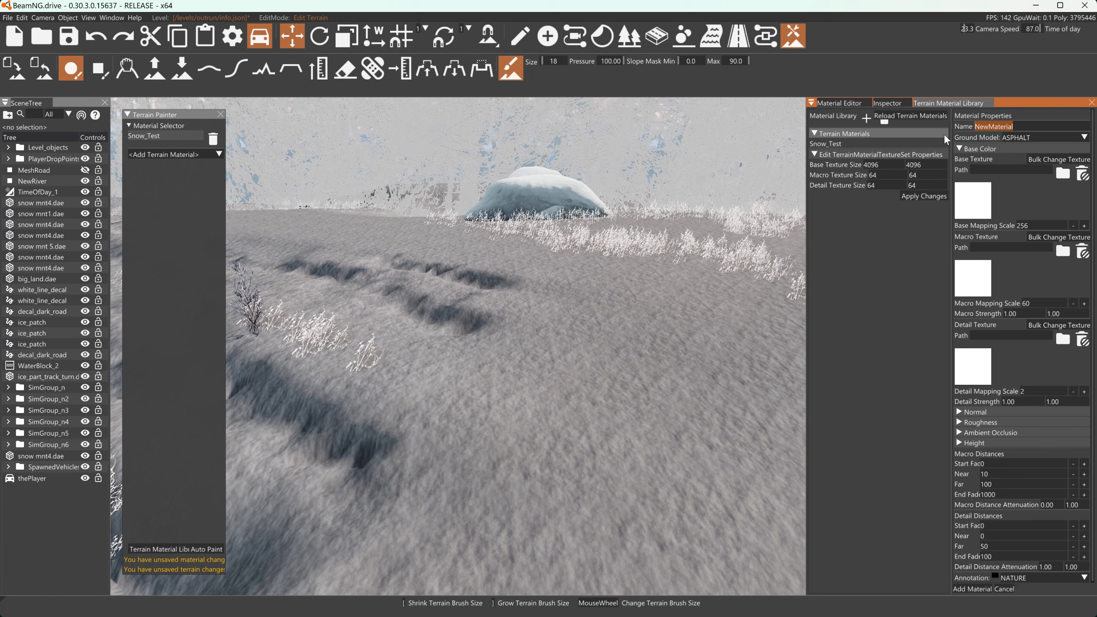
{"action": "type", "text": "Snow_2"}
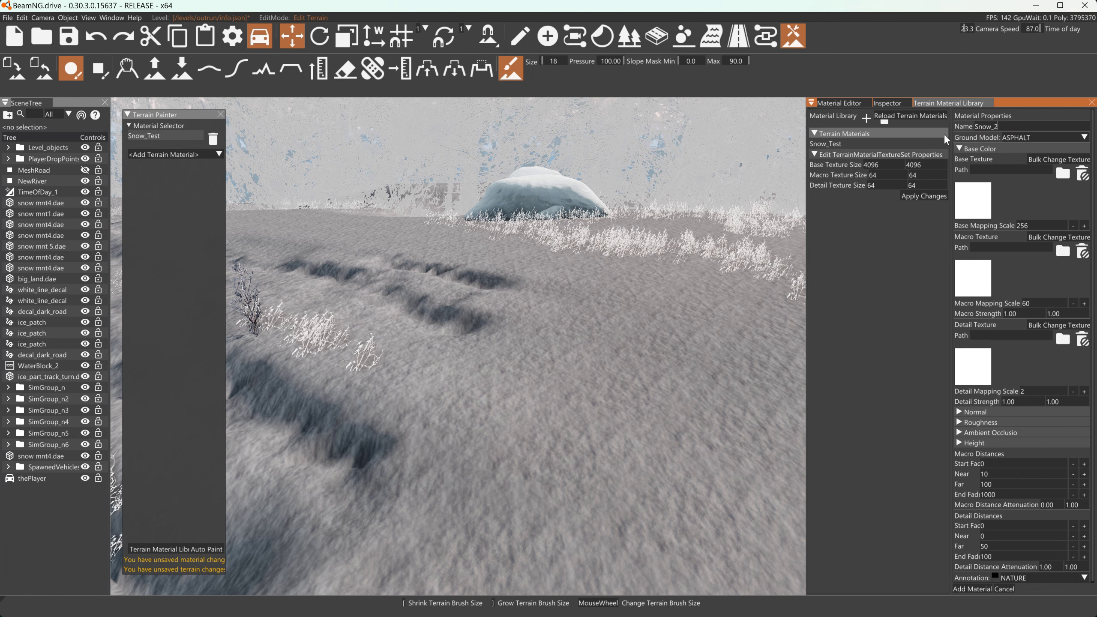
{"action": "left_click", "coordinate": [1019, 137]}
{"action": "scroll", "coordinate": [1021, 211], "scroll_direction": "down", "scroll_amount": 2}
{"action": "scroll", "coordinate": [1022, 211], "scroll_direction": "down", "scroll_amount": 4}
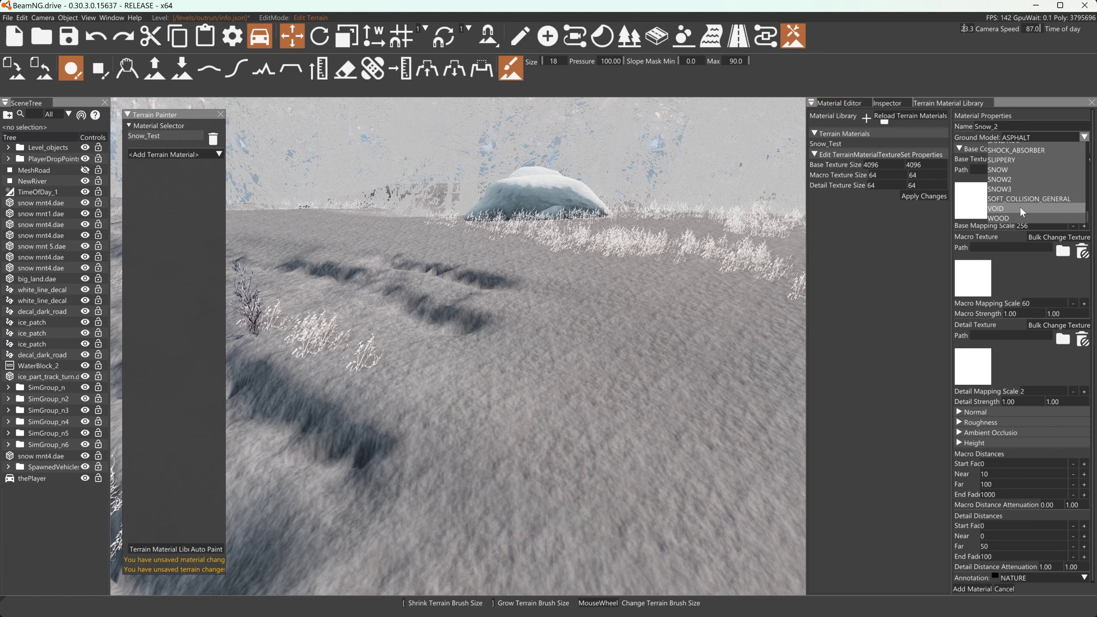
{"action": "left_click", "coordinate": [1021, 211]}
{"action": "left_click", "coordinate": [1037, 138]}
{"action": "scroll", "coordinate": [1019, 173], "scroll_direction": "down", "scroll_amount": 10}
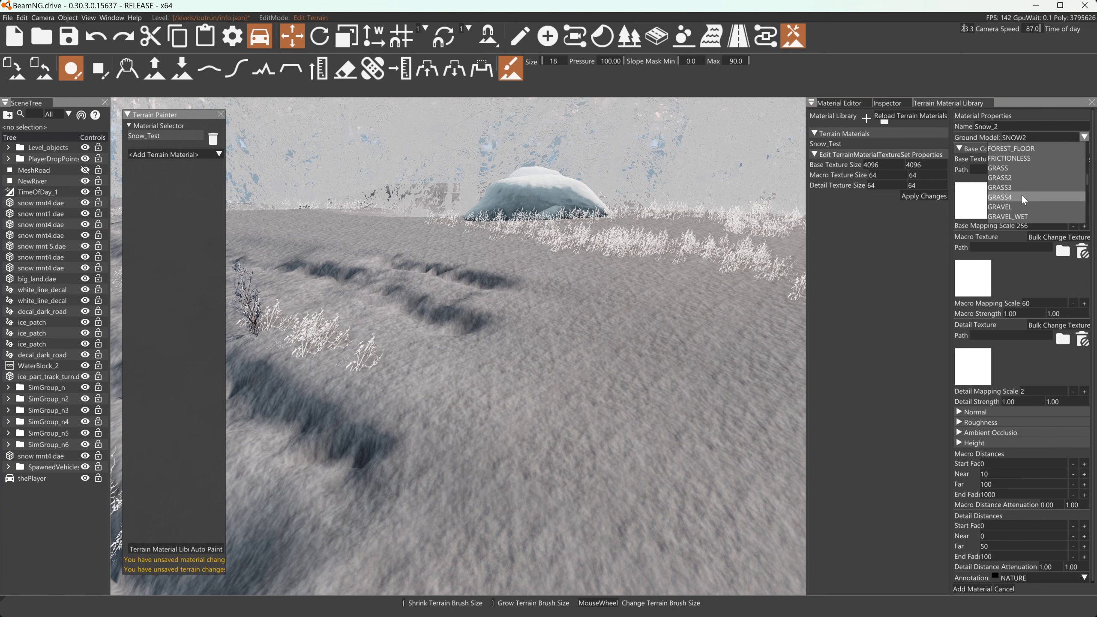
{"action": "left_click", "coordinate": [1000, 169]}
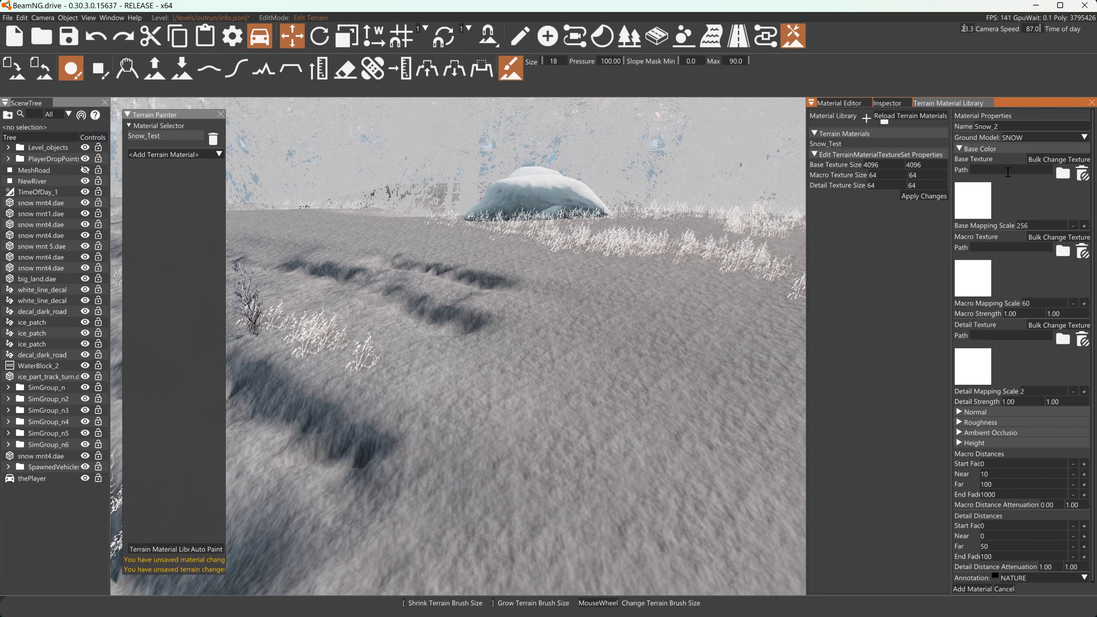
{"action": "left_click", "coordinate": [977, 590]}
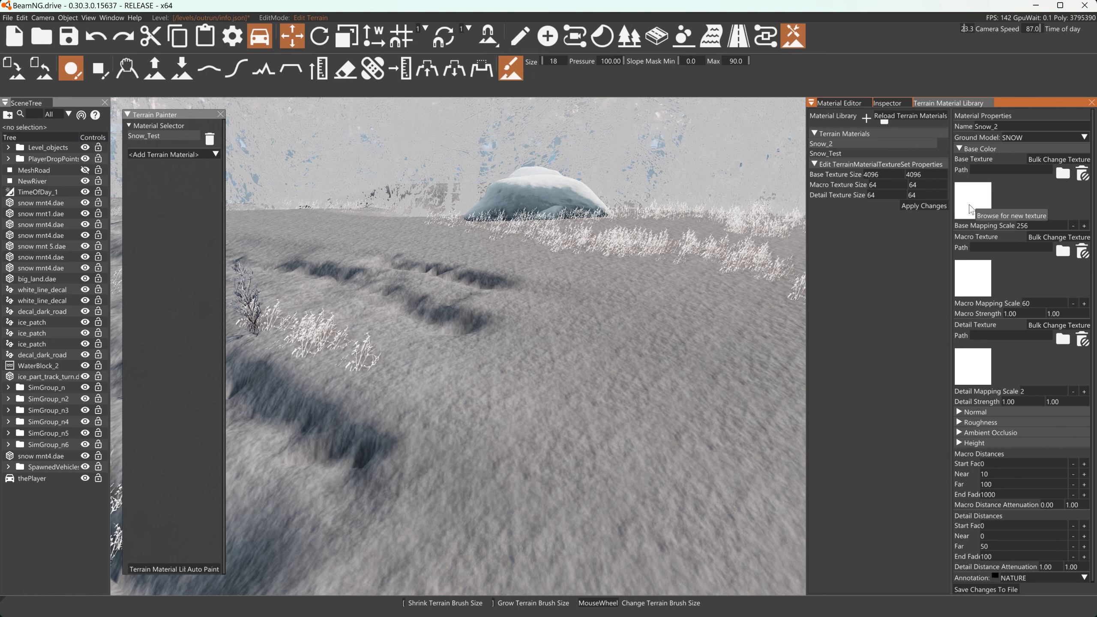
Step: Assign Base_Color_2.jpg from /levels/outrun/art/PBR/ as the base texture in Snow_2's Base Color settings
{"action": "left_click", "coordinate": [959, 149]}
{"action": "left_click", "coordinate": [959, 179]}
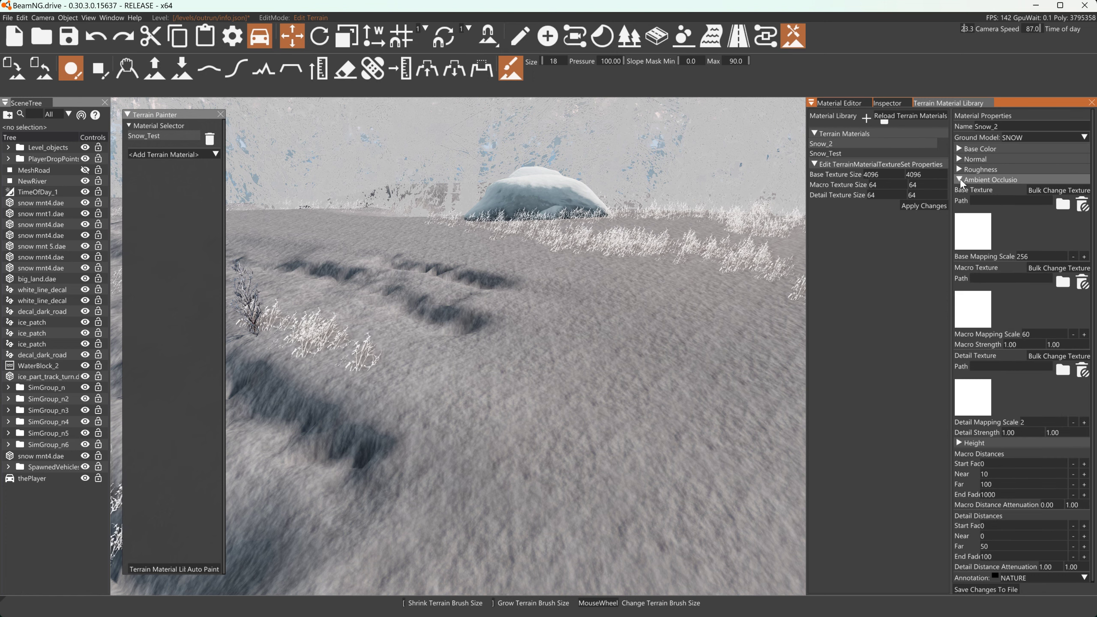
{"action": "left_click", "coordinate": [959, 179]}
{"action": "left_click", "coordinate": [959, 149]}
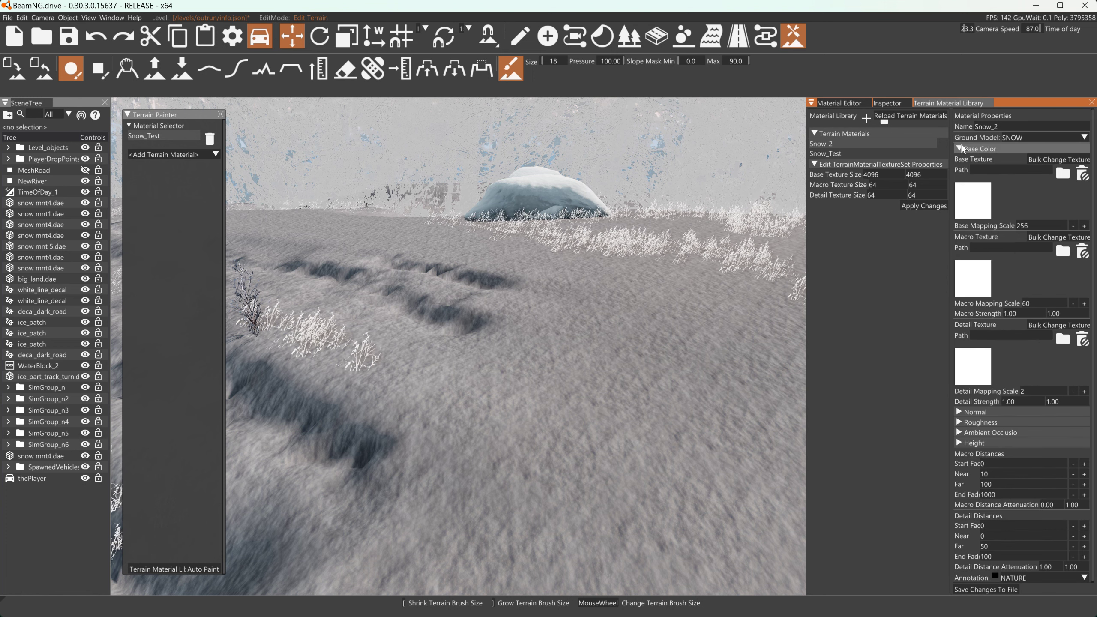
{"action": "left_click", "coordinate": [961, 145]}
{"action": "left_click", "coordinate": [959, 180]}
{"action": "left_click", "coordinate": [959, 149]}
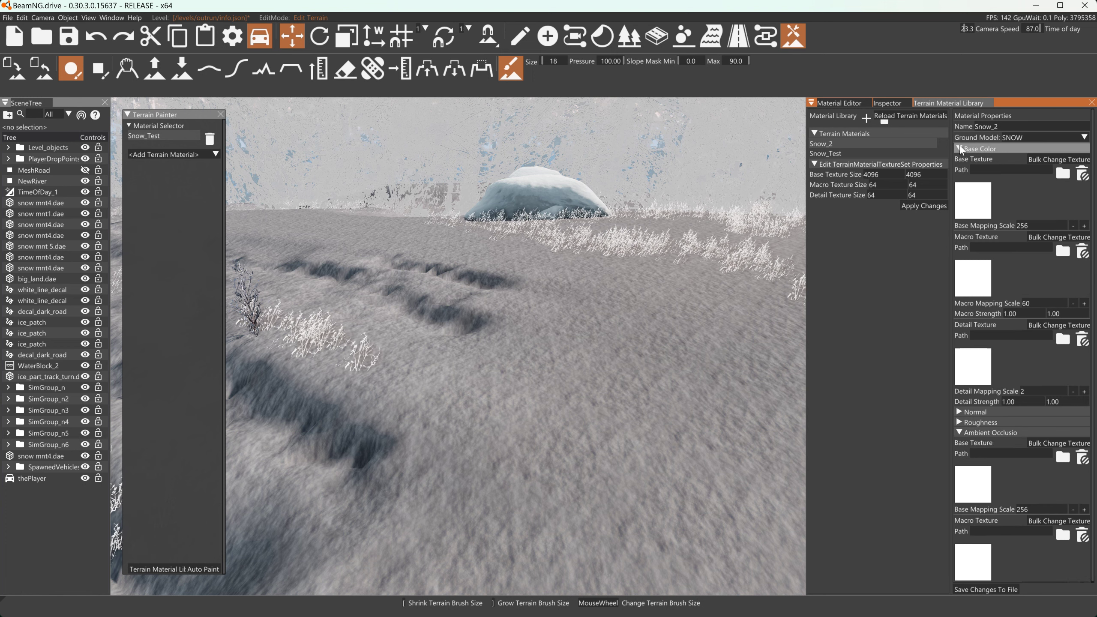
{"action": "left_click", "coordinate": [972, 200]}
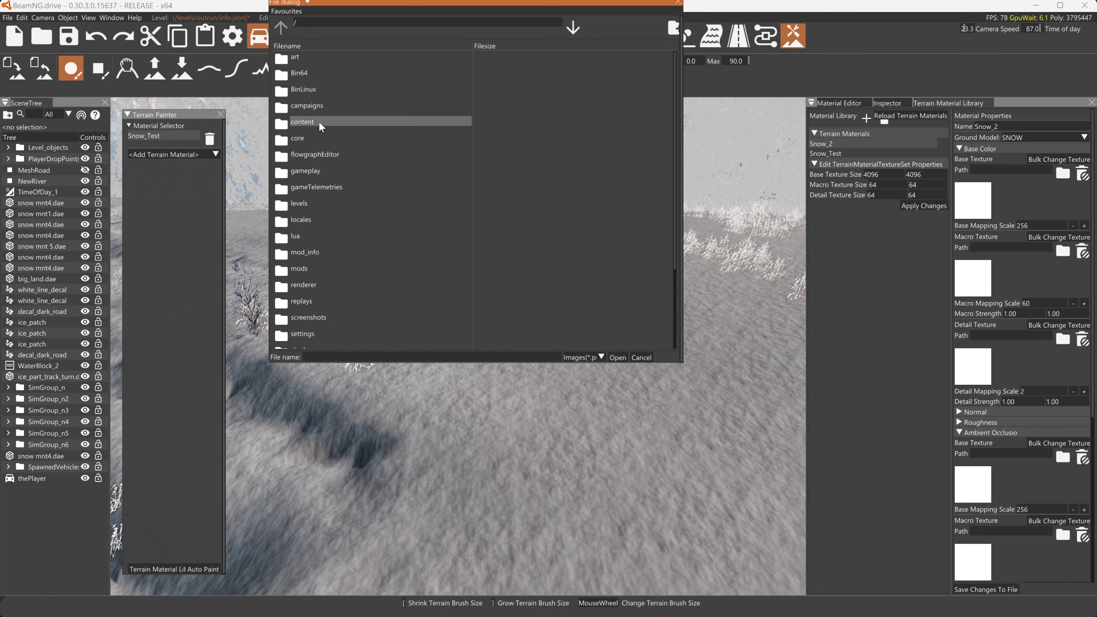
{"action": "type", "text": "/levels/outrun/art/PBR/"}
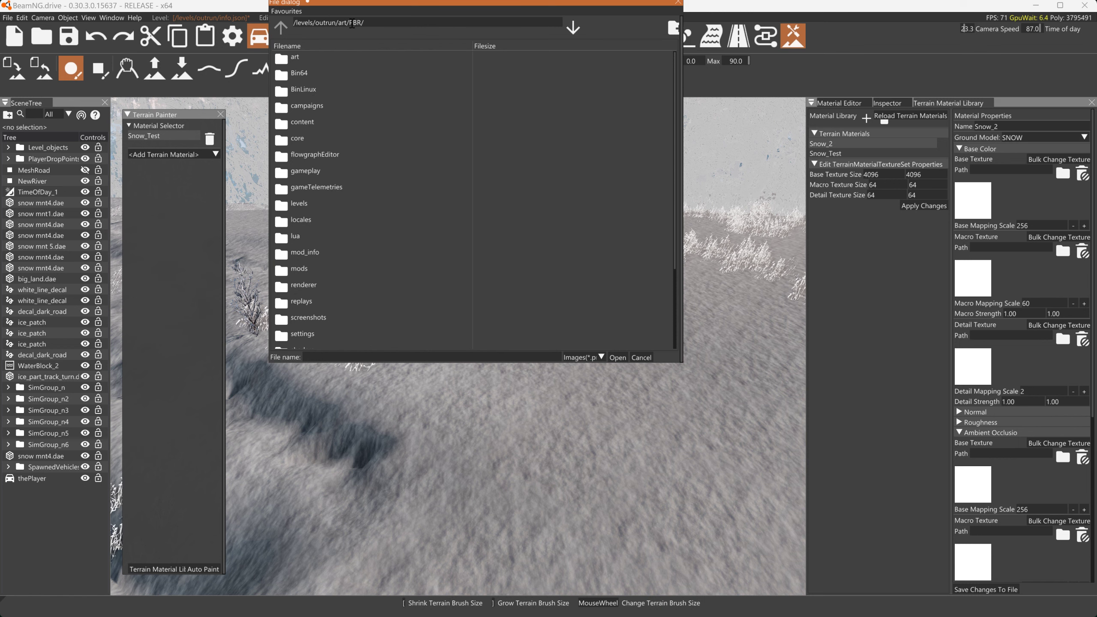
{"action": "key", "text": "Return"}
{"action": "left_click", "coordinate": [317, 74]}
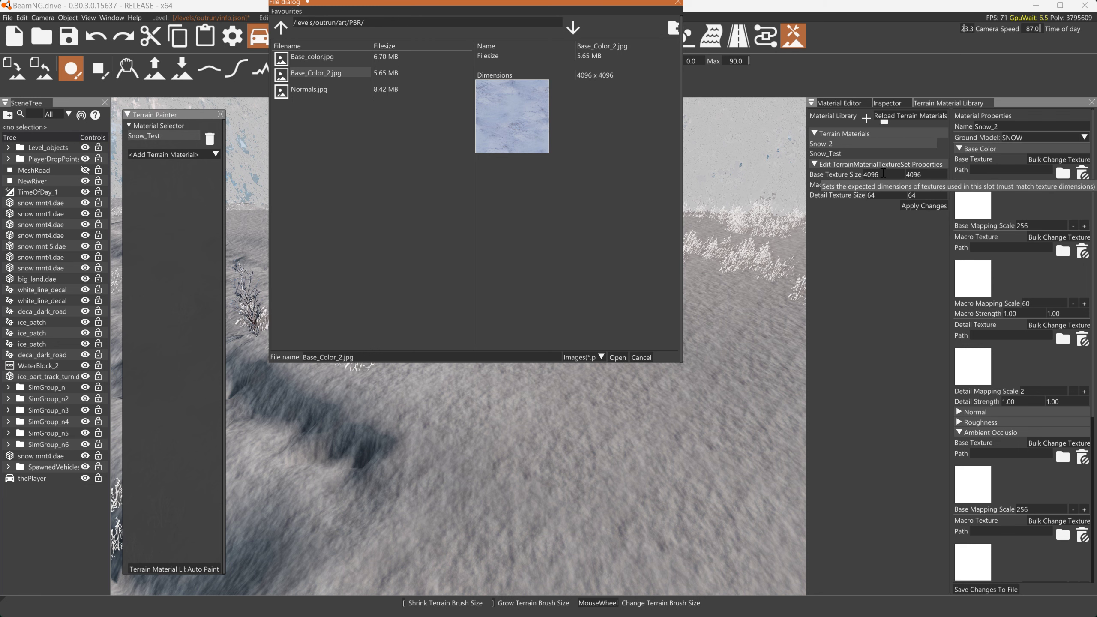
{"action": "left_click", "coordinate": [618, 357]}
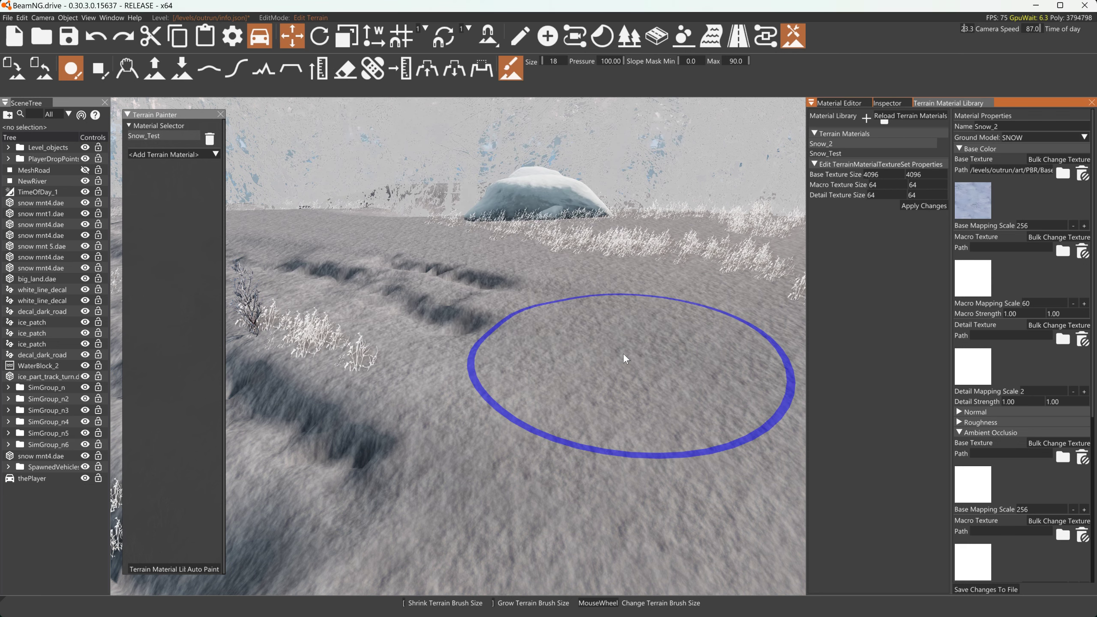
Step: Assign Base_Color_2.jpg from /levels/outrun/art/PBR/ as the base texture in Snow_2's Ambient Occlusion settings
{"action": "left_click", "coordinate": [959, 150]}
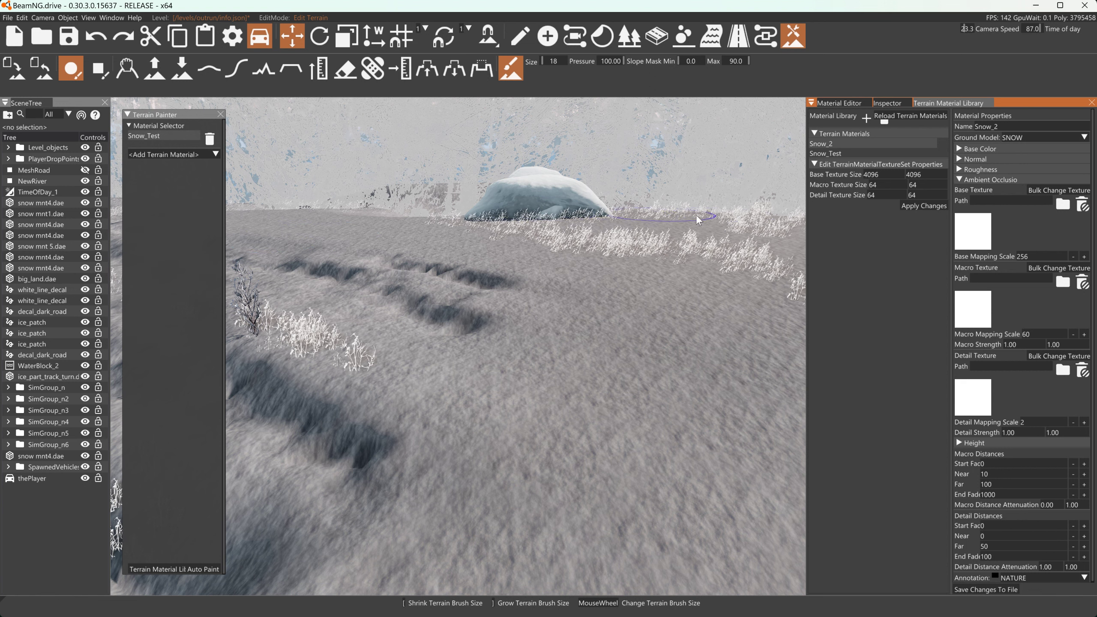
{"action": "left_click", "coordinate": [973, 231]}
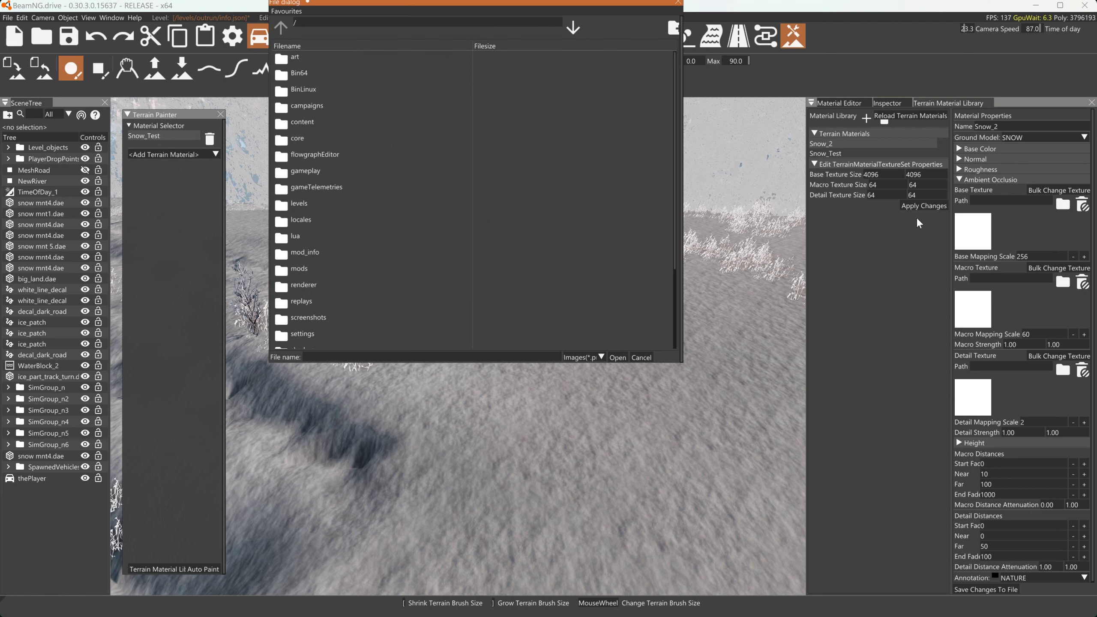
{"action": "type", "text": "levels/outrun/art/PBR/"}
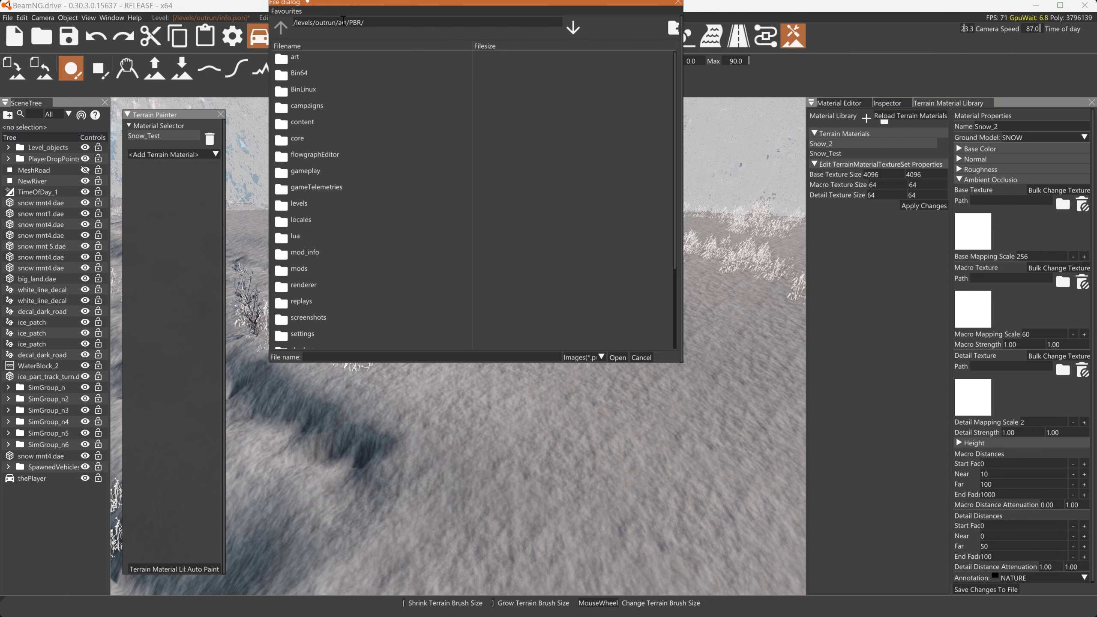
{"action": "key", "text": "Return"}
{"action": "mouse_move", "coordinate": [314, 75]}
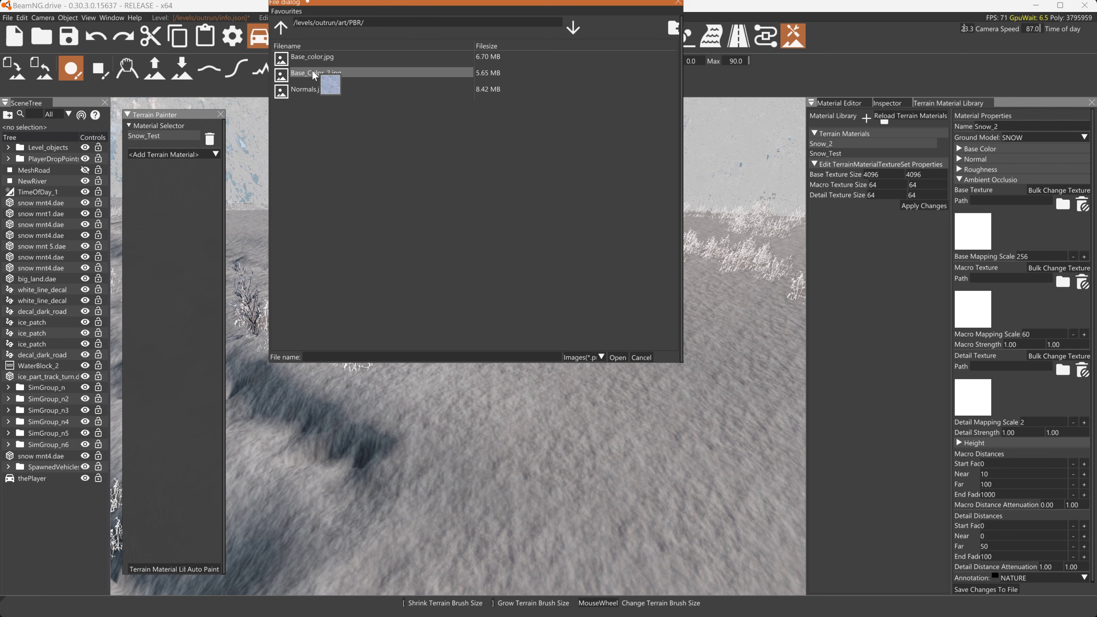
{"action": "left_click", "coordinate": [314, 75]}
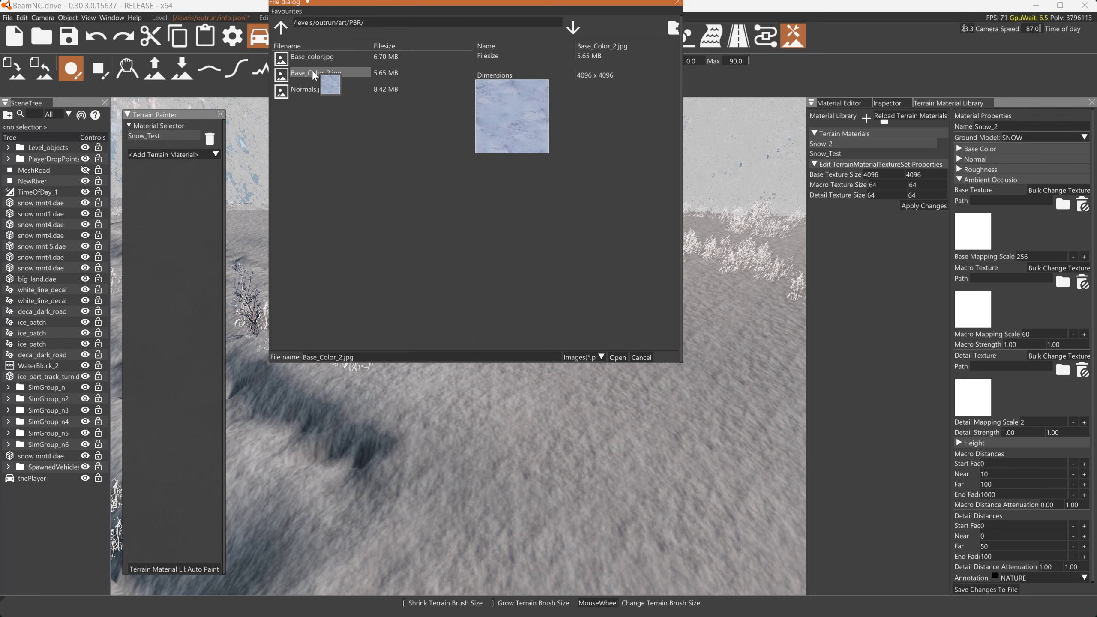
{"action": "left_click", "coordinate": [617, 358]}
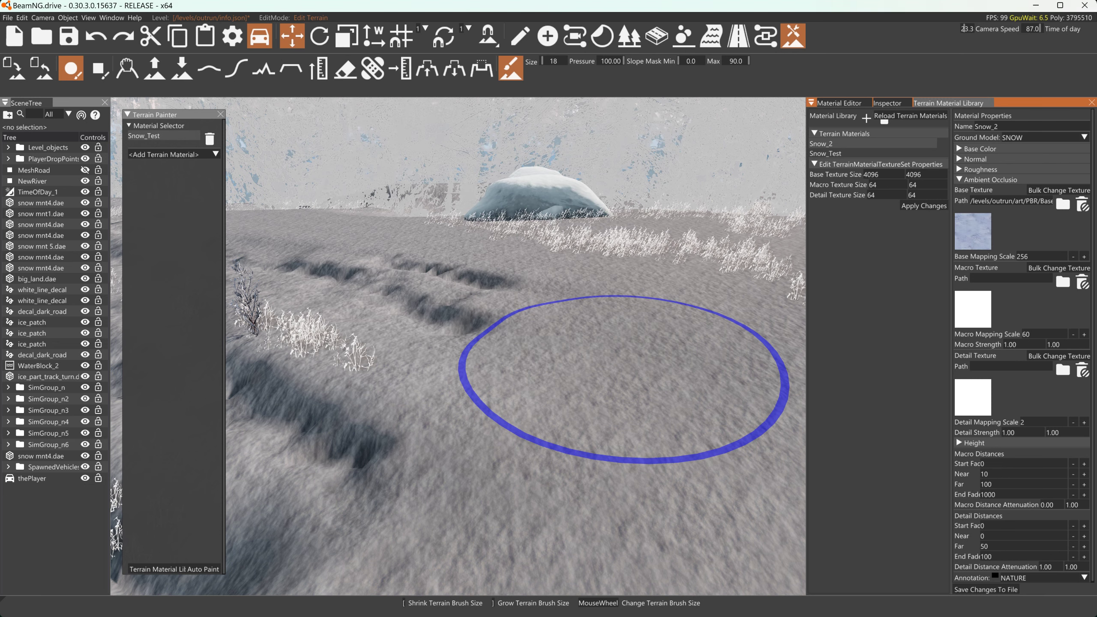
Step: Check Snow_2's Ambient Occlusion base texture and save the material changes to file
{"action": "left_click", "coordinate": [968, 179]}
{"action": "left_click", "coordinate": [958, 146]}
{"action": "left_click", "coordinate": [958, 148]}
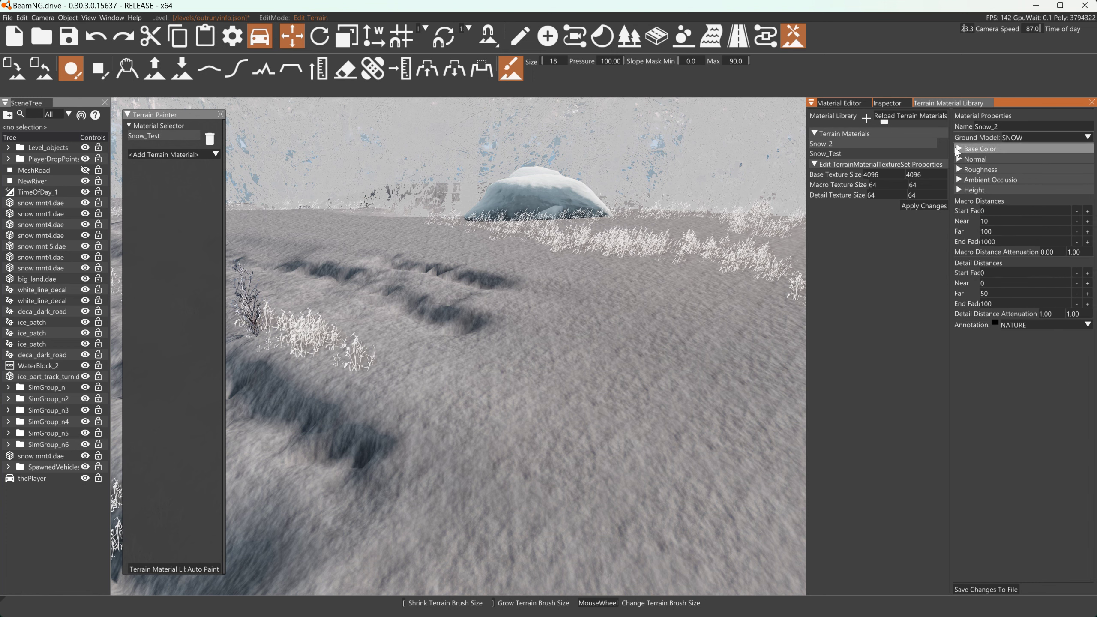
{"action": "left_click", "coordinate": [960, 179]}
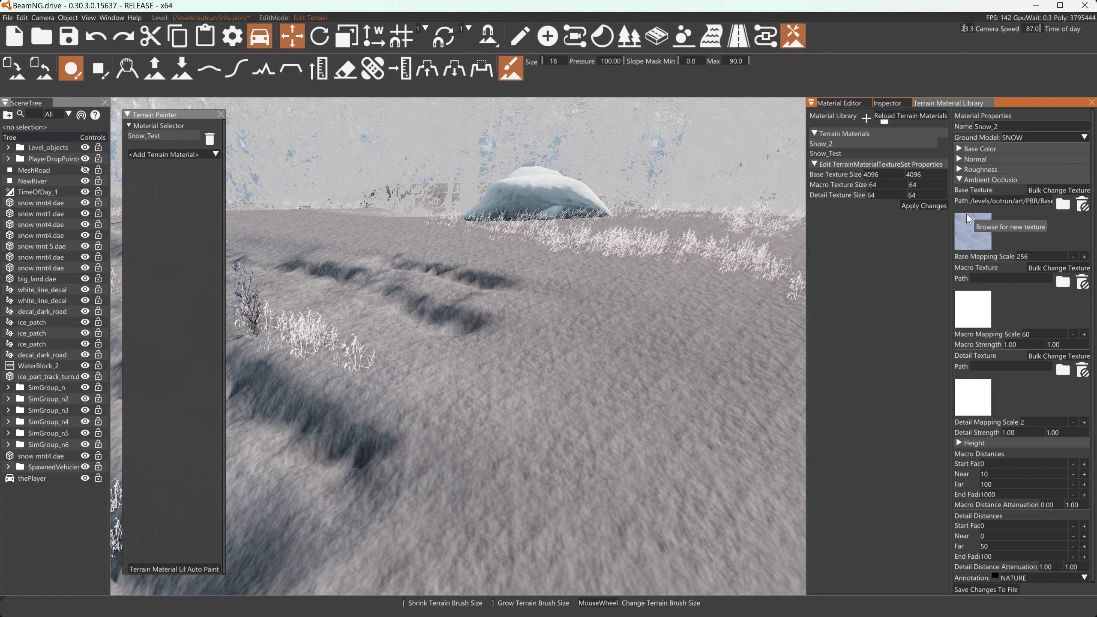
{"action": "left_click", "coordinate": [961, 177]}
{"action": "left_click", "coordinate": [963, 178]}
{"action": "left_click", "coordinate": [962, 178]}
{"action": "left_click", "coordinate": [986, 589]}
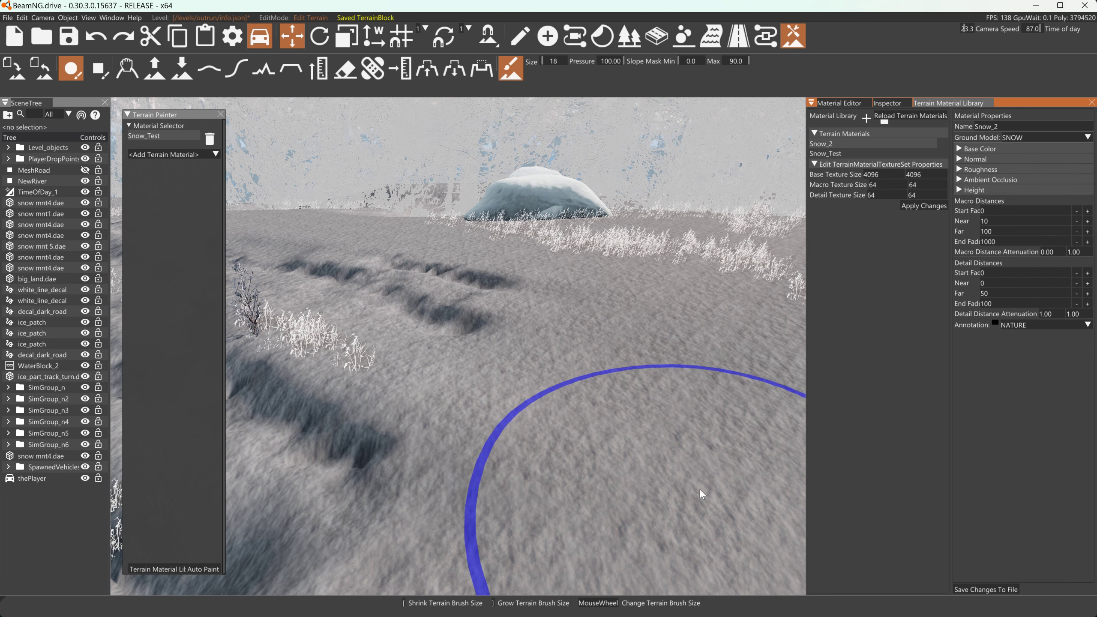
Step: Add Snow_2 to the Terrain Painter's materials and paint it over the ground in front of the snowy mound
{"action": "left_click", "coordinate": [625, 364]}
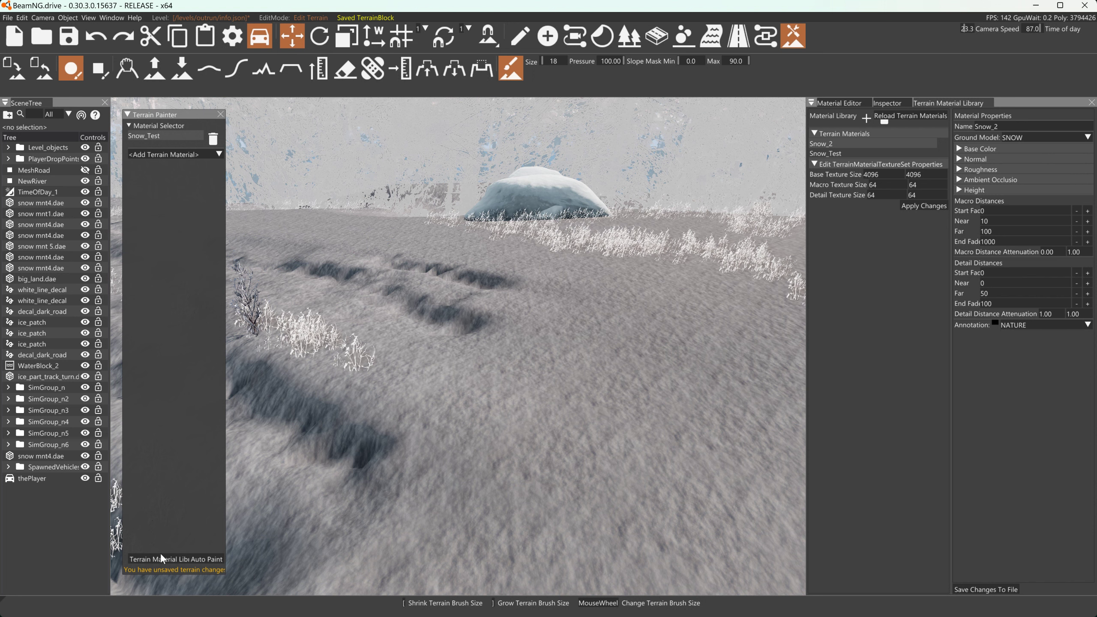
{"action": "left_click", "coordinate": [162, 149]}
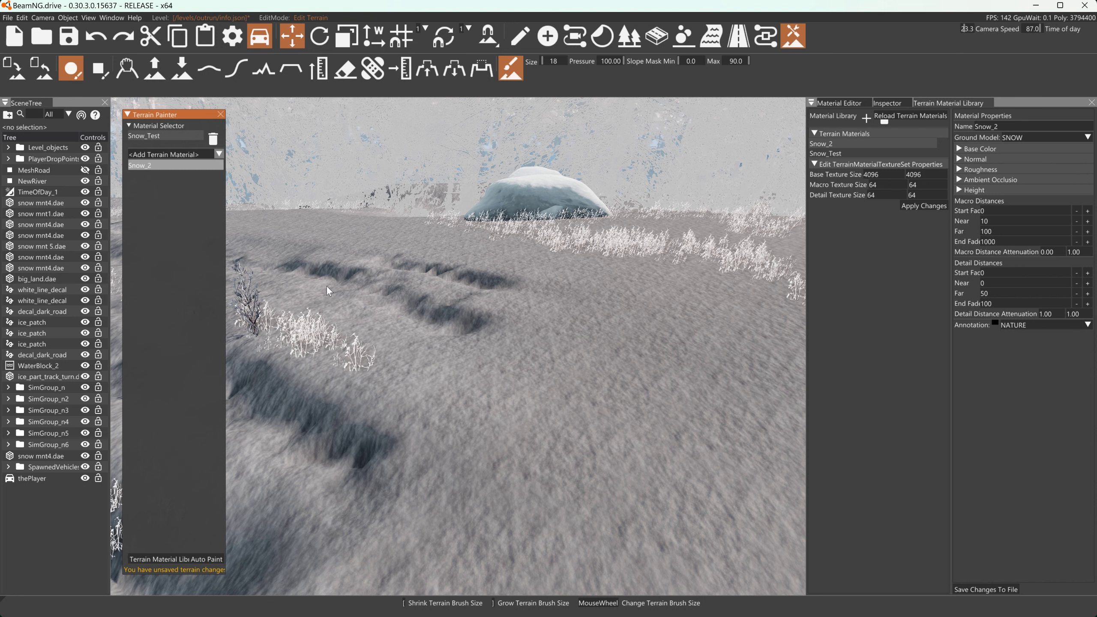
{"action": "left_click", "coordinate": [142, 165]}
{"action": "mouse_move", "coordinate": [299, 194]}
{"action": "left_mouse_down"}
{"action": "mouse_move", "coordinate": [384, 355]}
{"action": "mouse_move", "coordinate": [617, 277]}
{"action": "mouse_move", "coordinate": [446, 201]}
{"action": "left_mouse_up"}
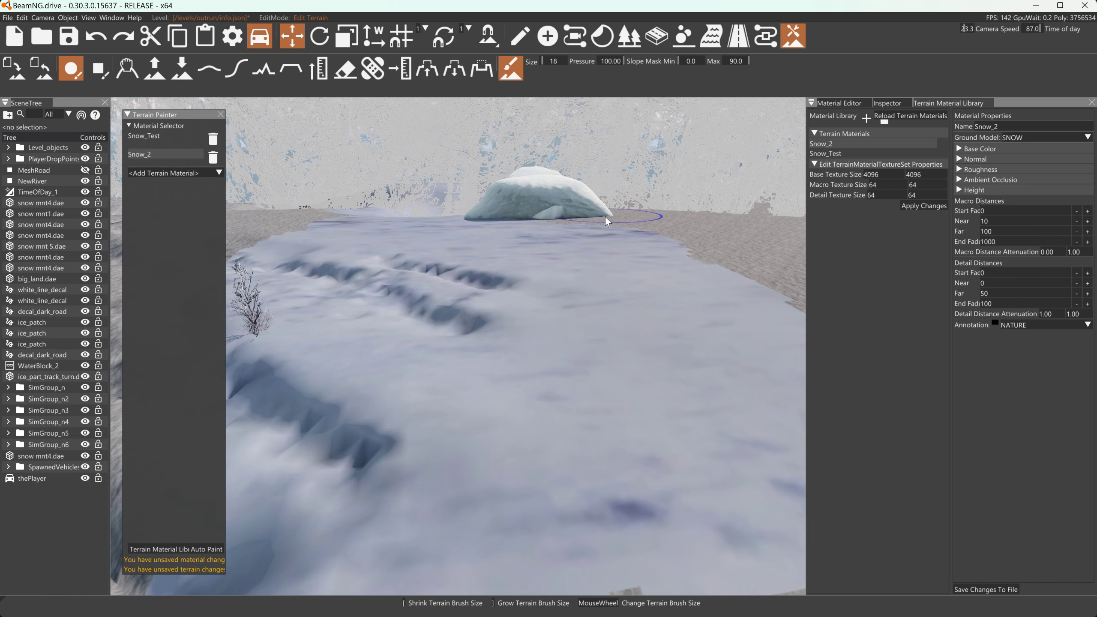
Step: Extend the Snow_2 paint over the bumpy slope beside the snowy road
{"action": "key", "text": "w"}
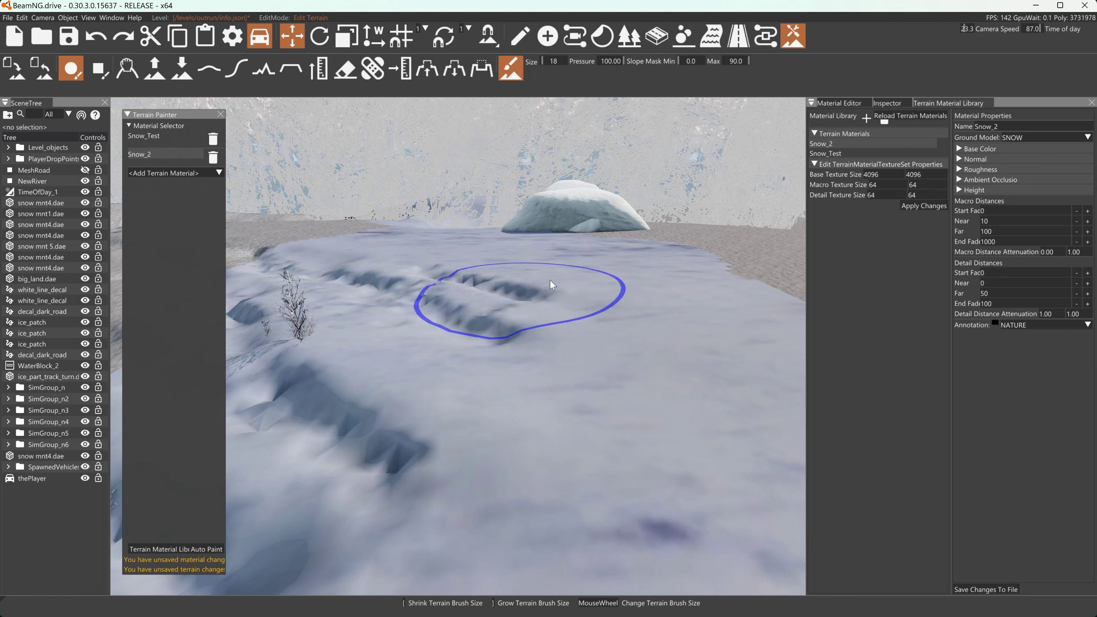
{"action": "right_click_drag", "start_coordinate": [734, 207], "coordinate": [730, 260]}
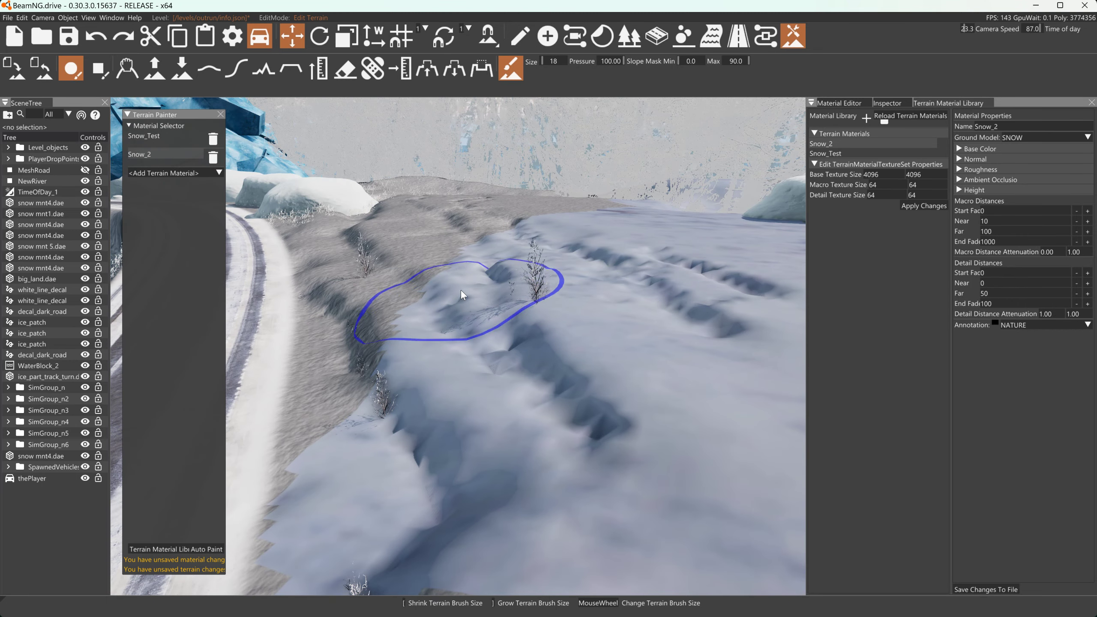
{"action": "mouse_move", "coordinate": [461, 289]}
{"action": "left_mouse_down"}
{"action": "mouse_move", "coordinate": [518, 230]}
{"action": "mouse_move", "coordinate": [437, 318]}
{"action": "mouse_move", "coordinate": [445, 280]}
{"action": "mouse_move", "coordinate": [482, 228]}
{"action": "mouse_move", "coordinate": [557, 221]}
{"action": "left_mouse_up"}
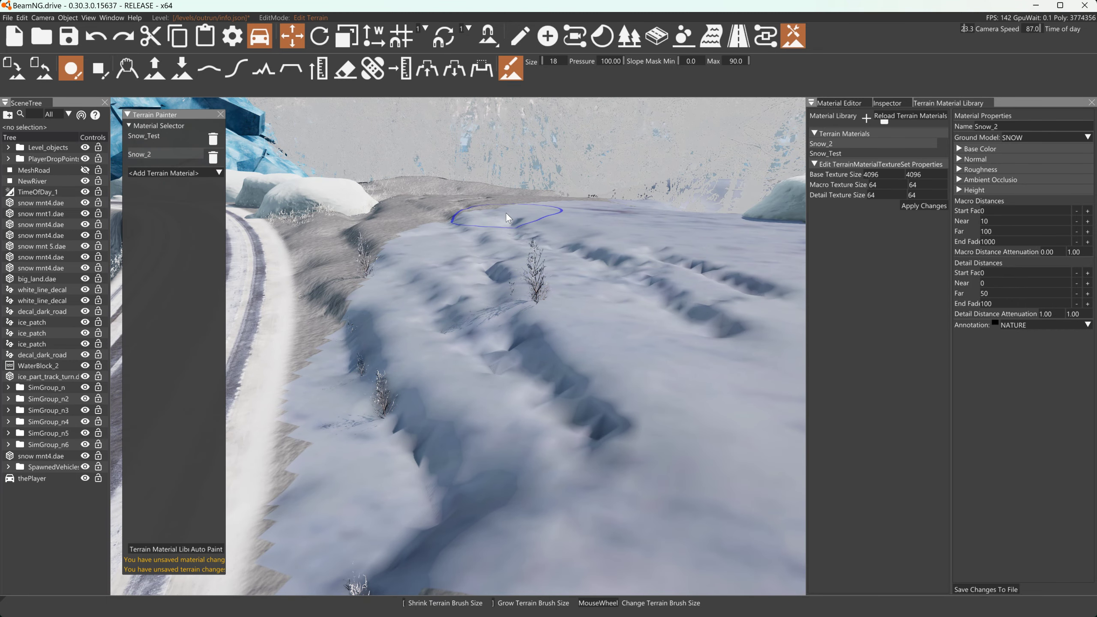
{"action": "mouse_move", "coordinate": [497, 207]}
{"action": "left_mouse_down"}
{"action": "mouse_move", "coordinate": [518, 204]}
{"action": "mouse_move", "coordinate": [532, 221]}
{"action": "left_mouse_up"}
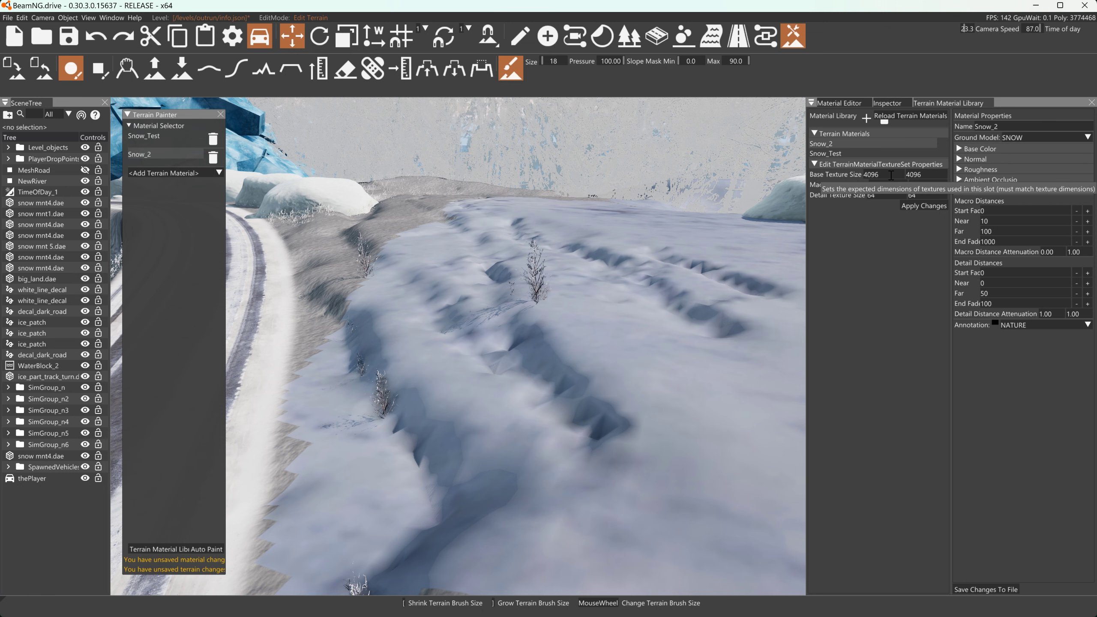
Step: View the painted ground near the mound and open the texture set's base texture size for editing
{"action": "right_click_drag", "start_coordinate": [725, 267], "coordinate": [727, 262]}
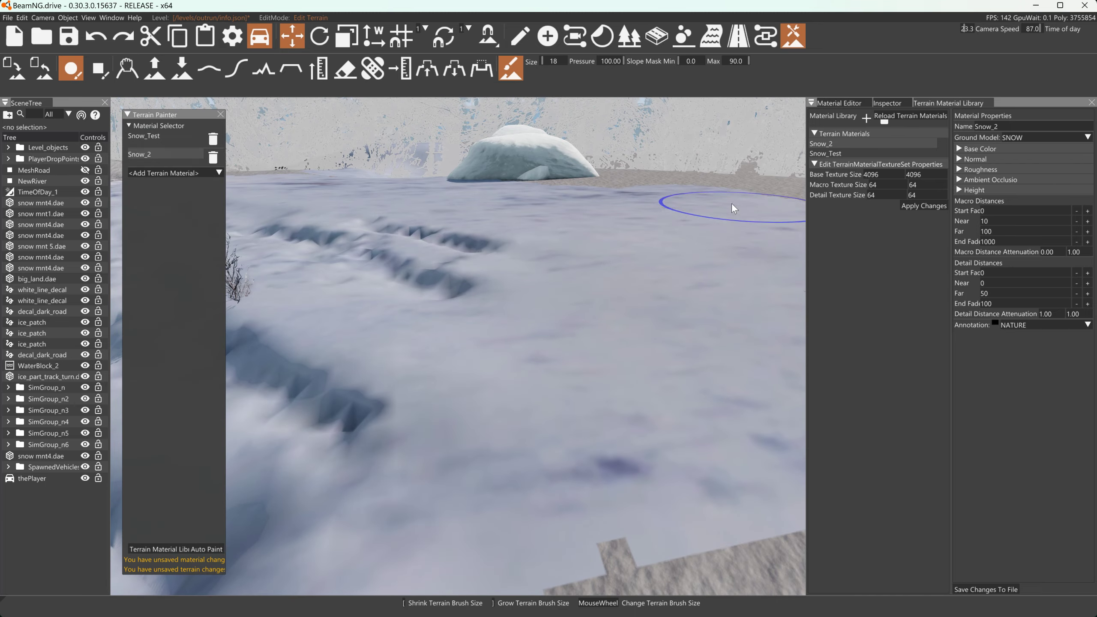
{"action": "left_click", "coordinate": [913, 174]}
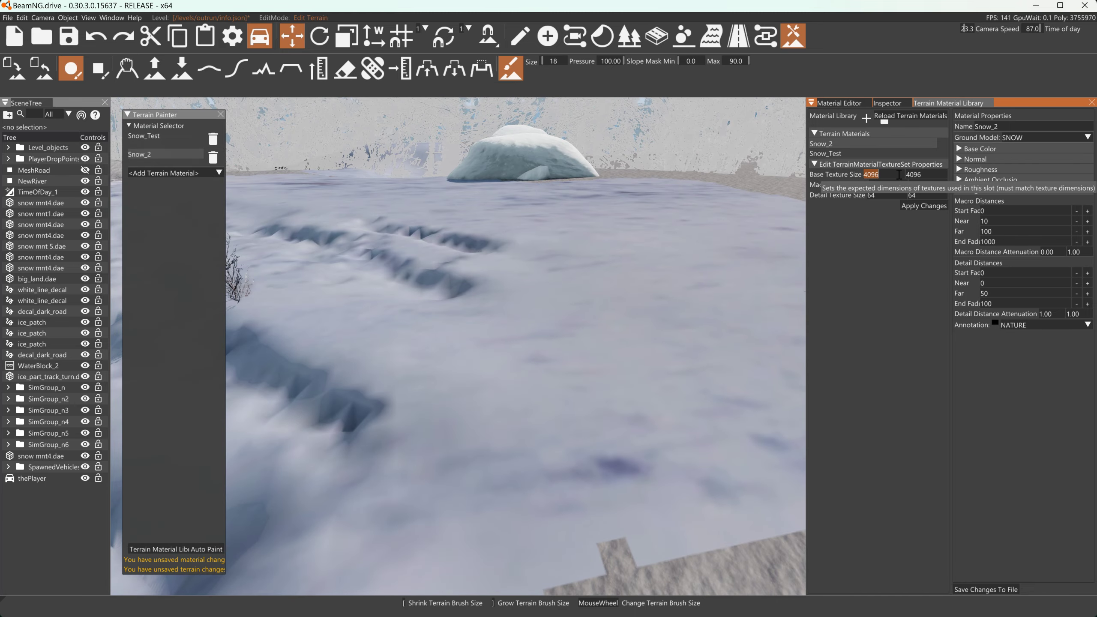
Step: View the painted bumpy slope beside the road and open both base texture size dimensions for editing
{"action": "right_click_drag", "start_coordinate": [695, 240], "coordinate": [687, 236]}
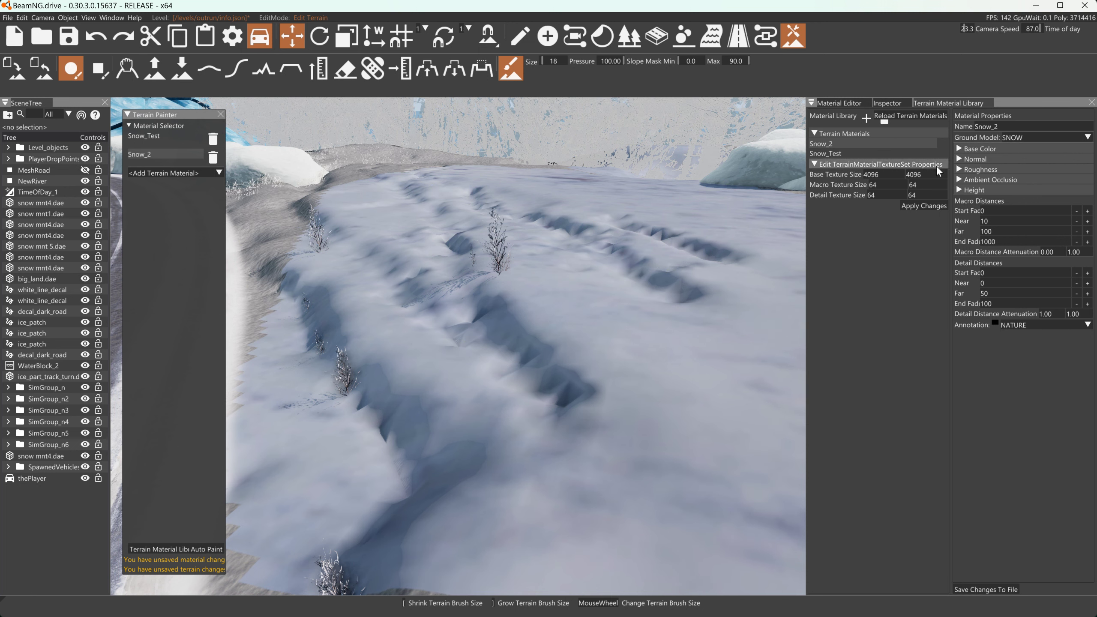
{"action": "left_click", "coordinate": [886, 174]}
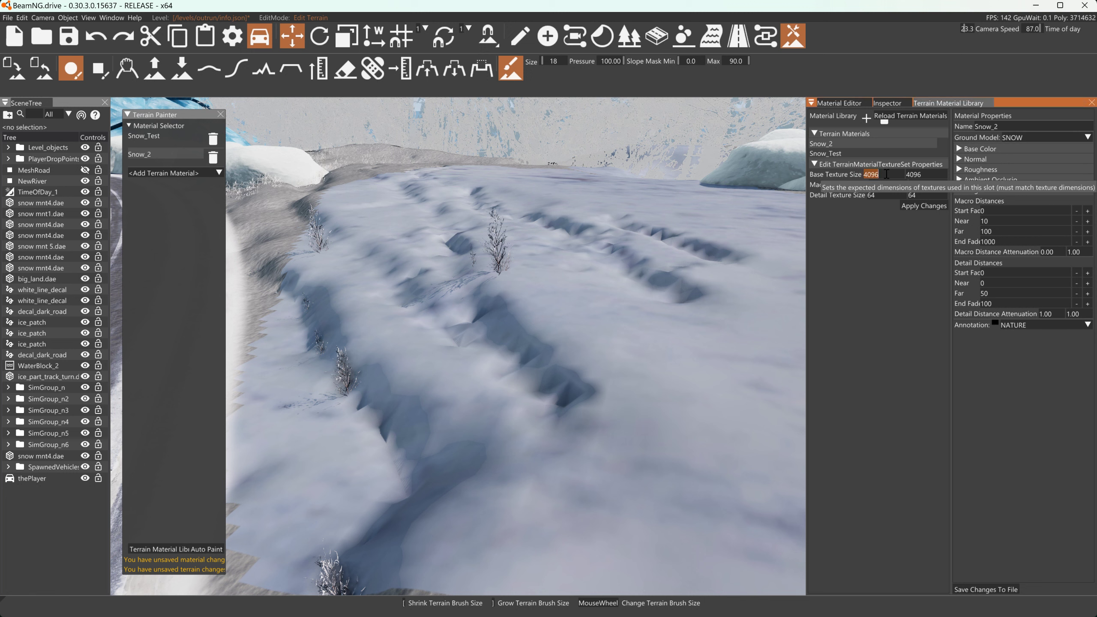
{"action": "left_click", "coordinate": [926, 174]}
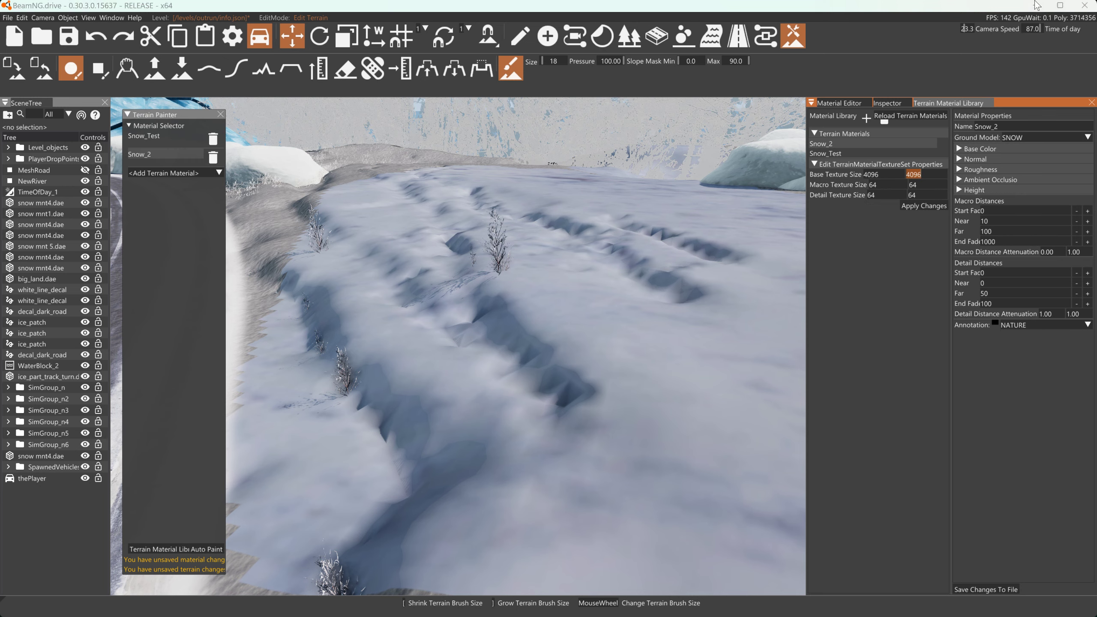
Step: Switch to GIMP and add a white 4096 × 4096 px layer above snow_diffuse4.dds in the Base_Color image
{"action": "key", "text": "alt+Tab"}
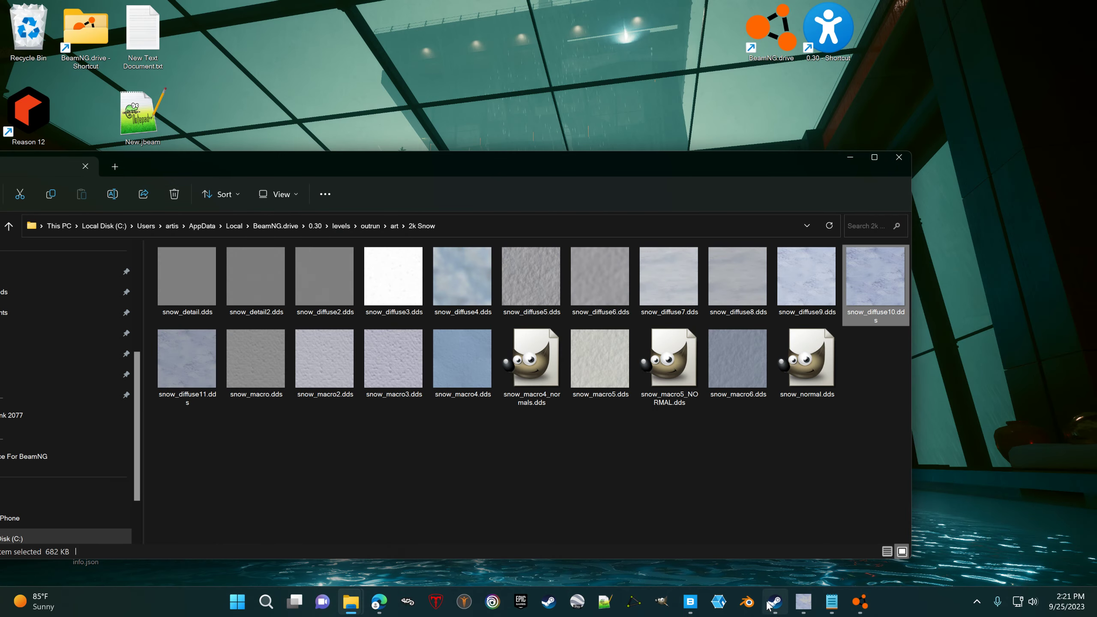
{"action": "left_click", "coordinate": [663, 603]}
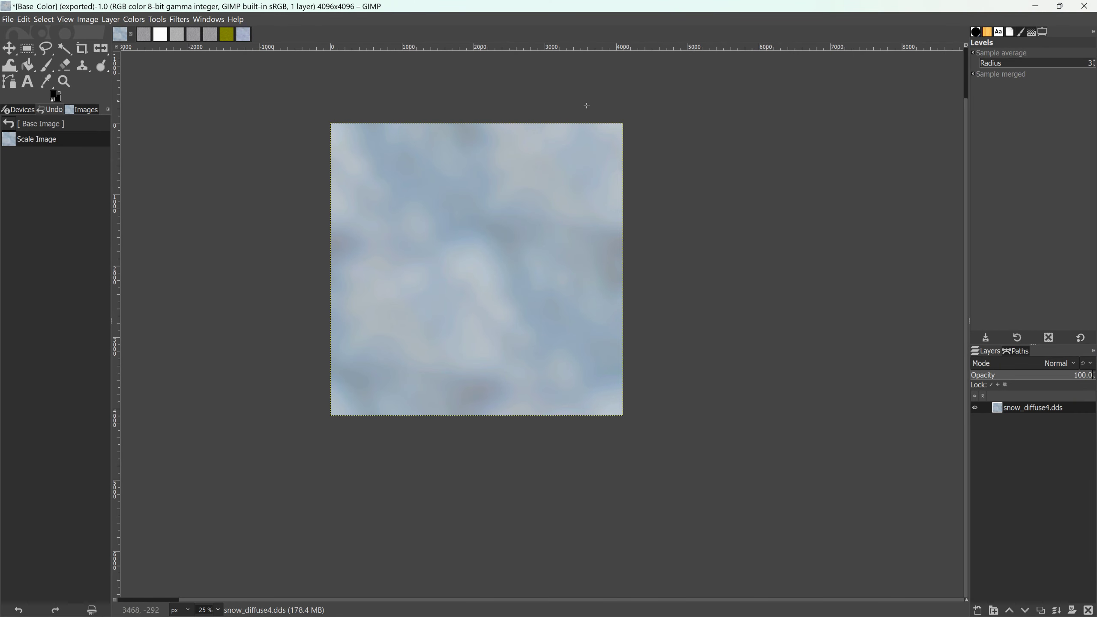
{"action": "right_click", "coordinate": [1008, 412]}
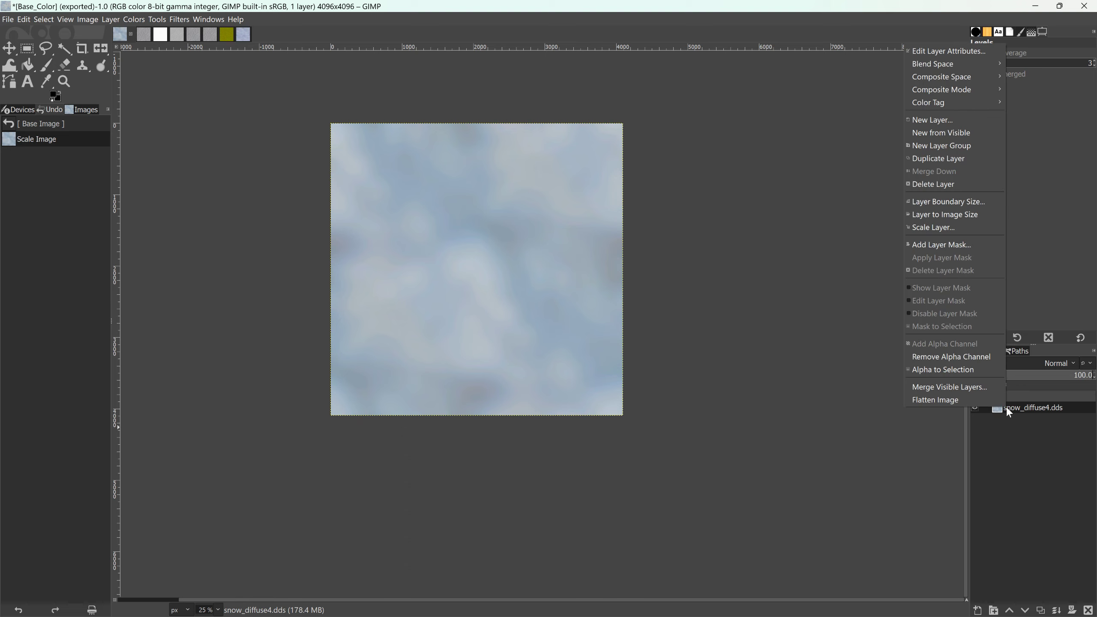
{"action": "left_click", "coordinate": [947, 120]}
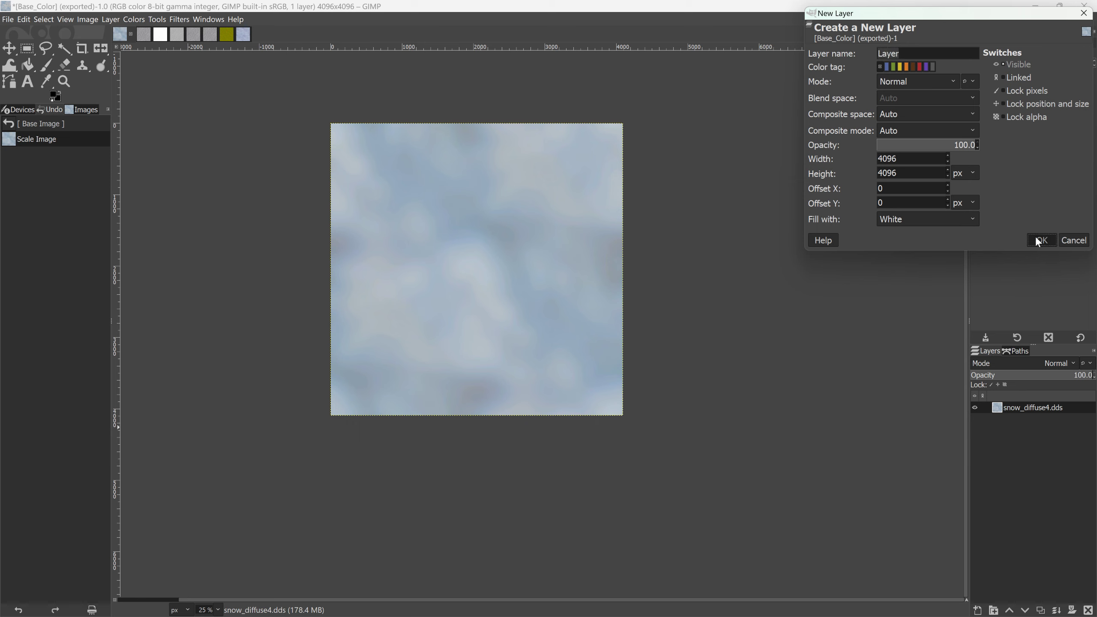
{"action": "left_click", "coordinate": [1037, 239]}
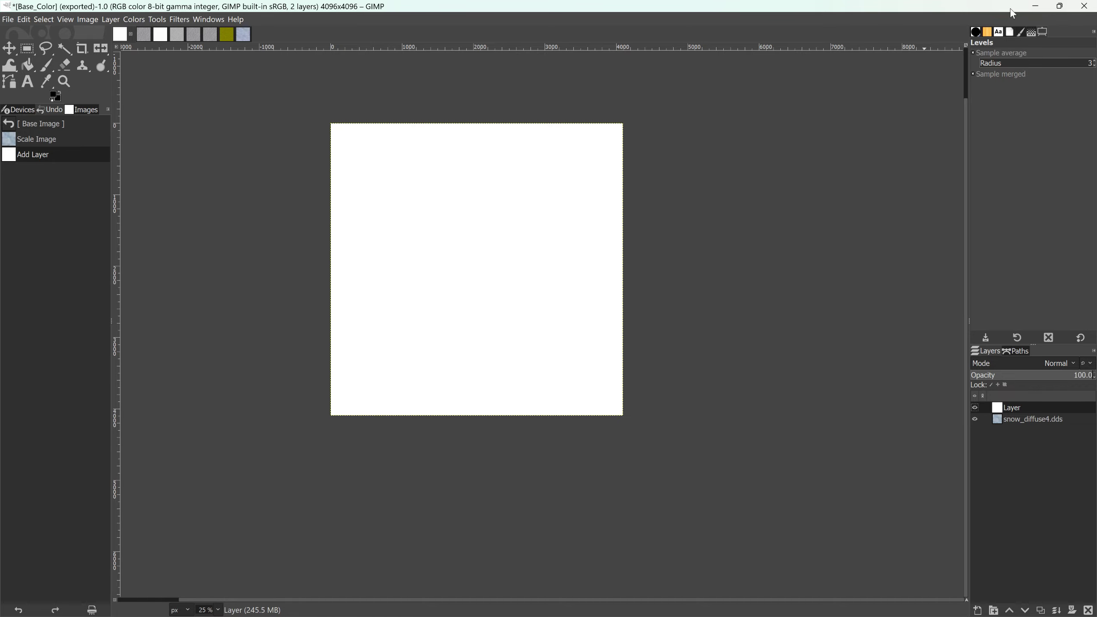
Step: Minimize GIMP and the 2k Snow folder window, and switch back to BeamNG.drive
{"action": "left_click", "coordinate": [1032, 7]}
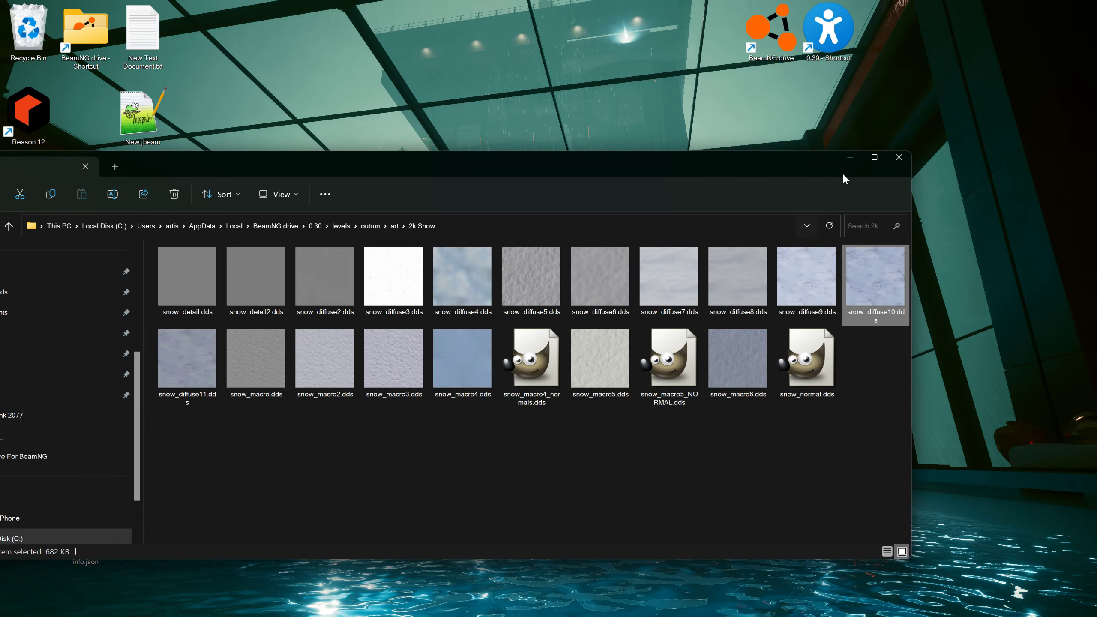
{"action": "left_click", "coordinate": [849, 157]}
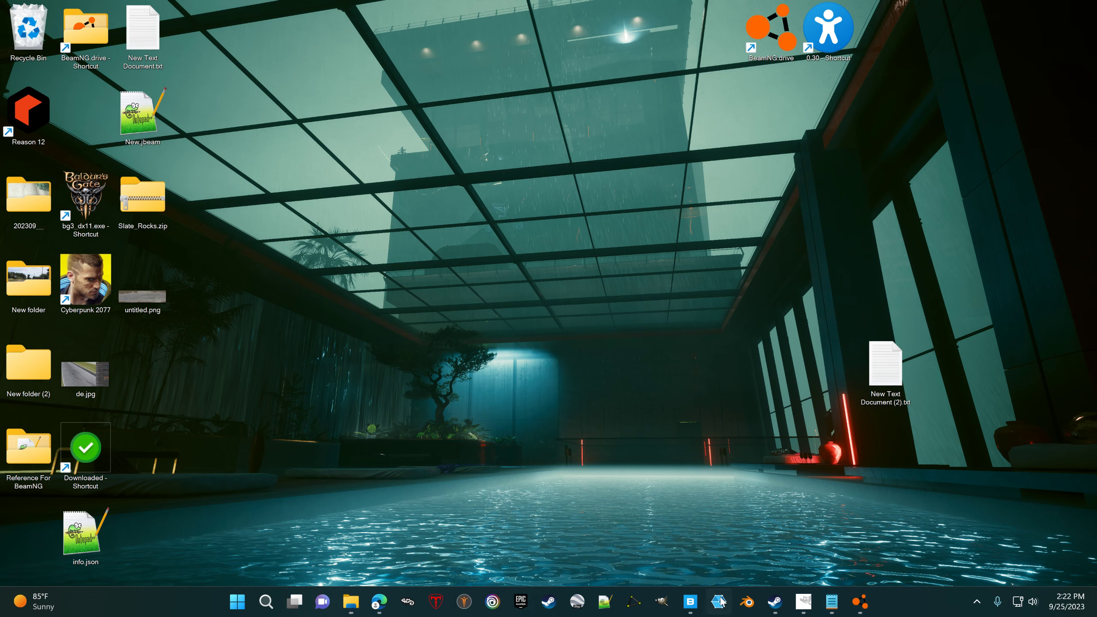
{"action": "left_click", "coordinate": [857, 603]}
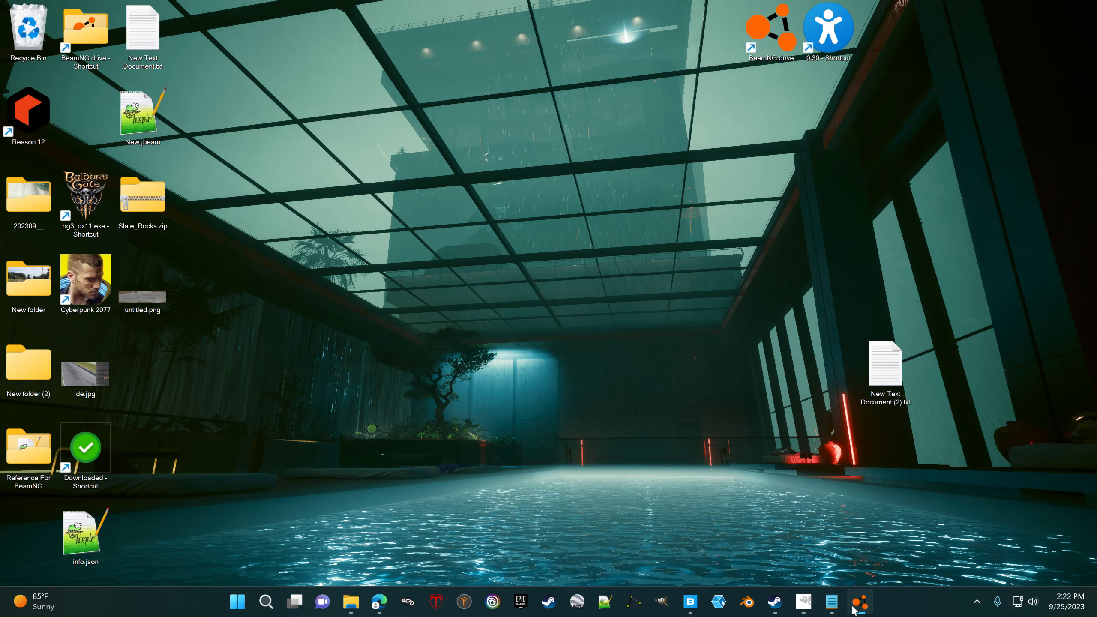